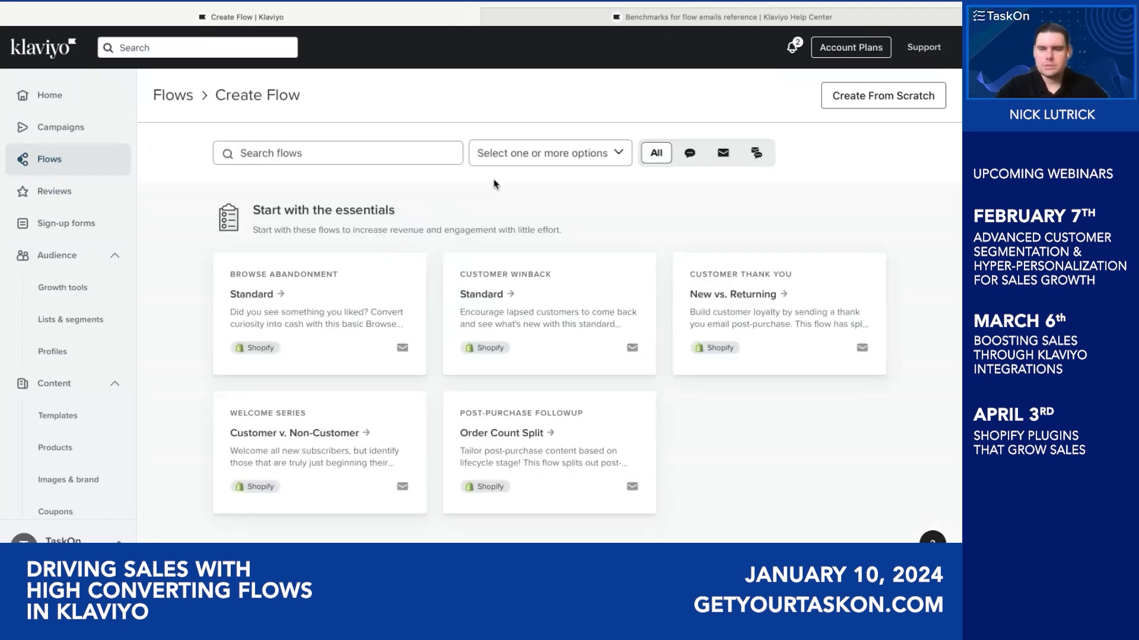
Step: Create a new flow from scratch named "Dog Owner Loyalty"
click(873, 103)
click(421, 180)
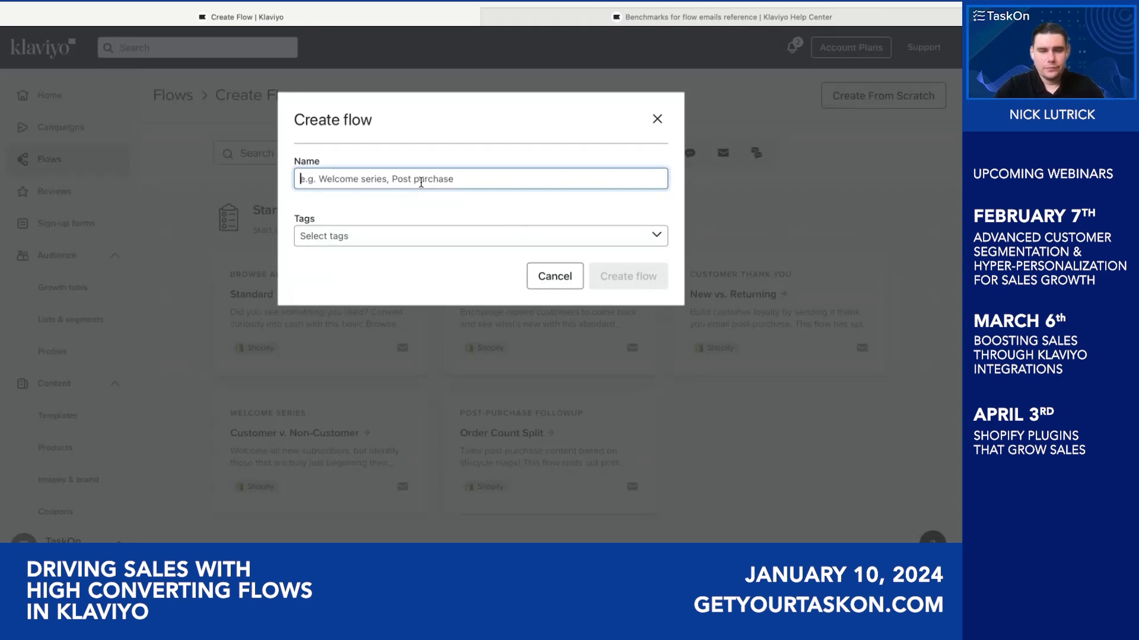
text(Dog)
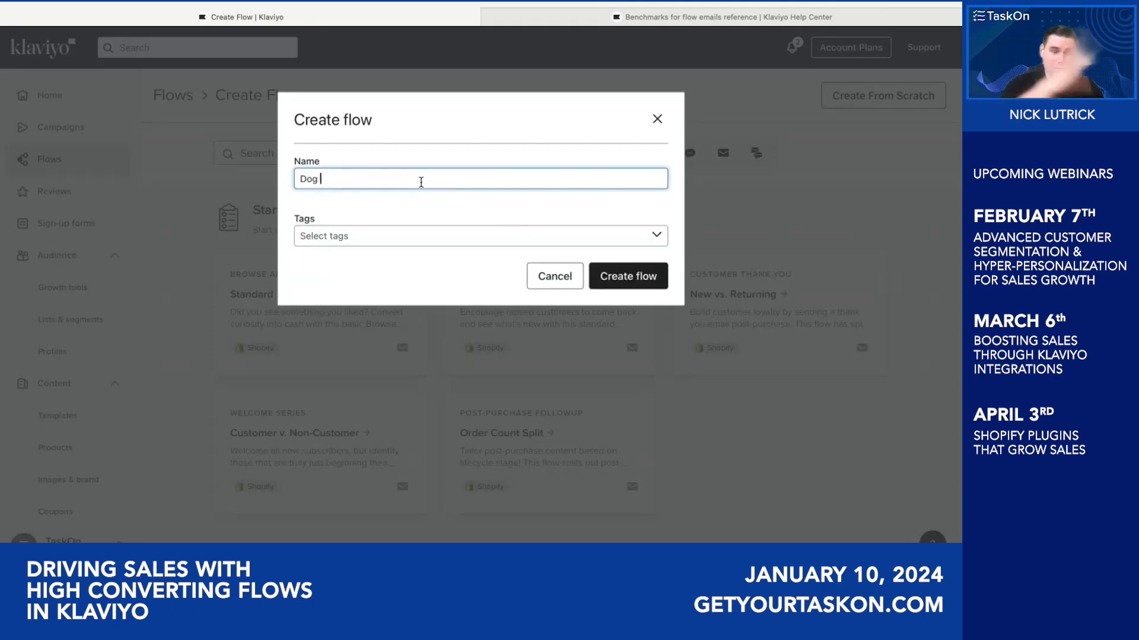
text( Onwer)
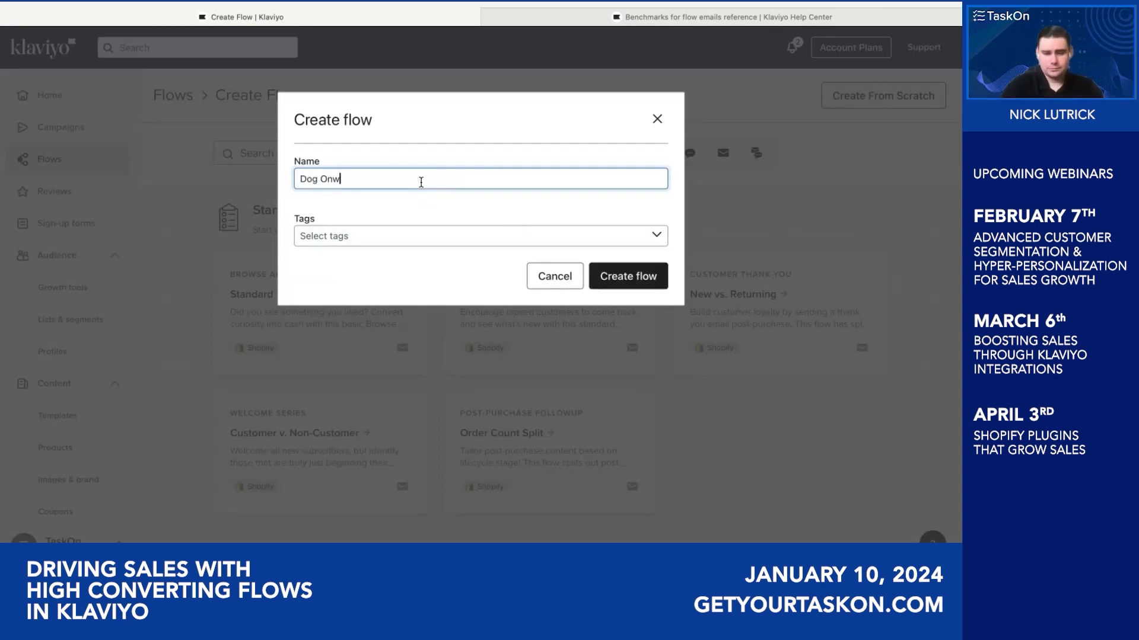
key(BackSpace)
key(BackSpace)
text(wner )
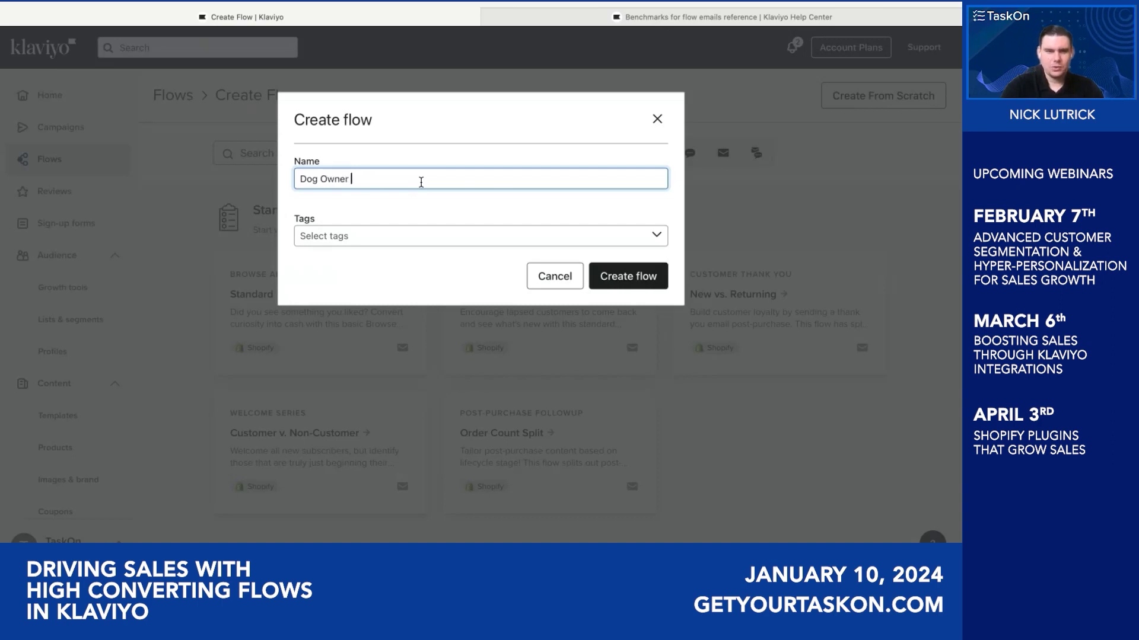
text(Loyalot)
key(BackSpace)
key(BackSpace)
text(ty)
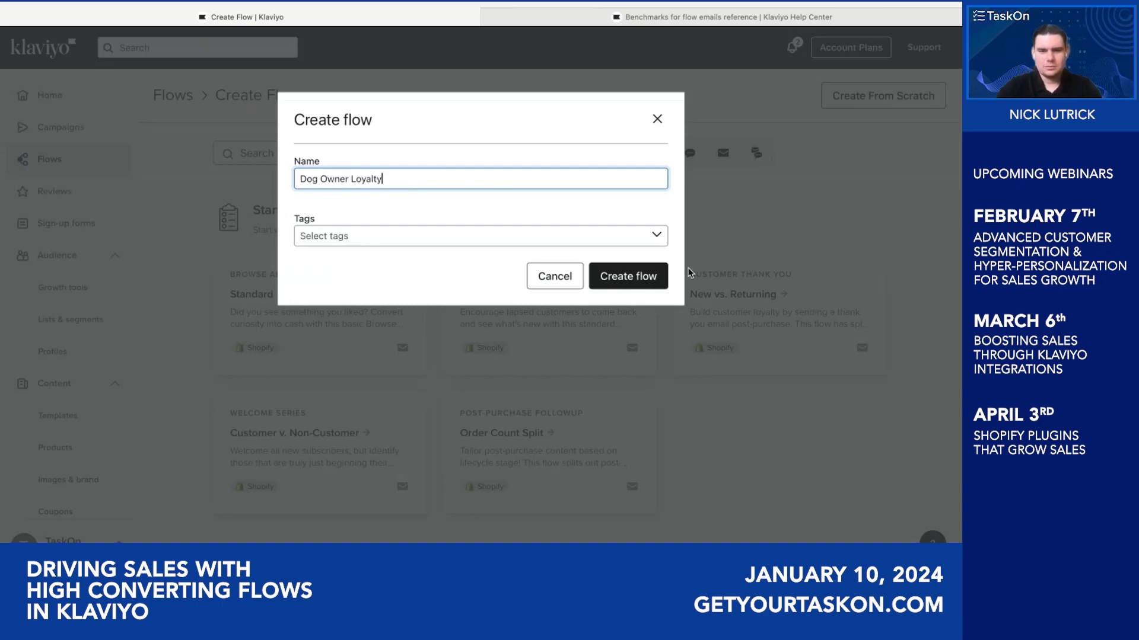
click(653, 280)
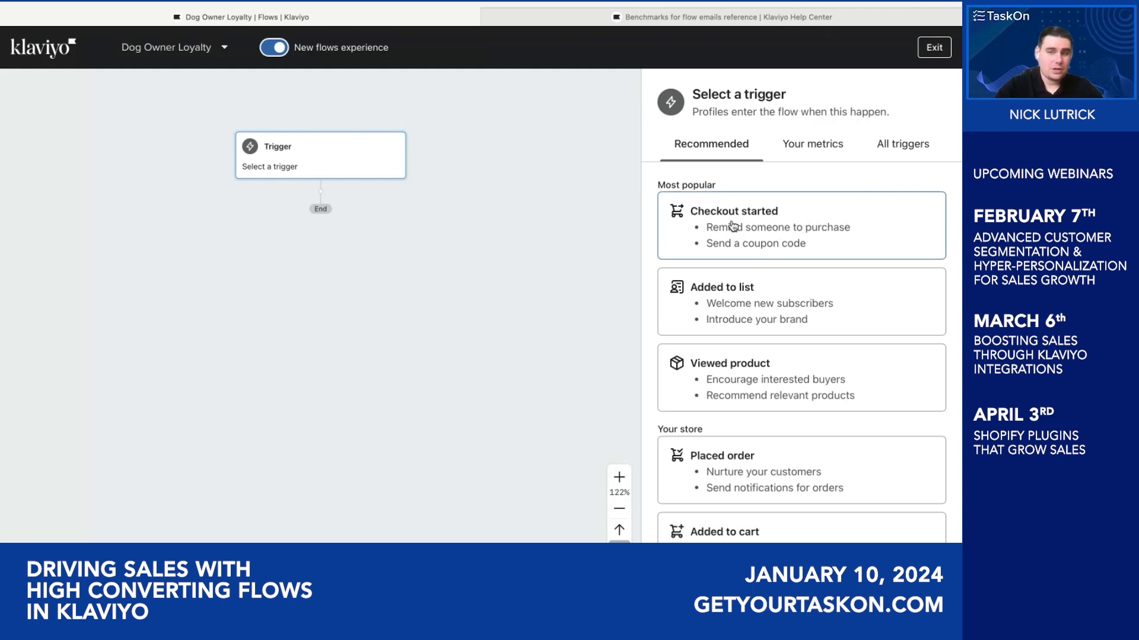
Step: Choose the Added to segment trigger for the flow and pick the Dog Owners segment
scroll(741, 356, down, 5)
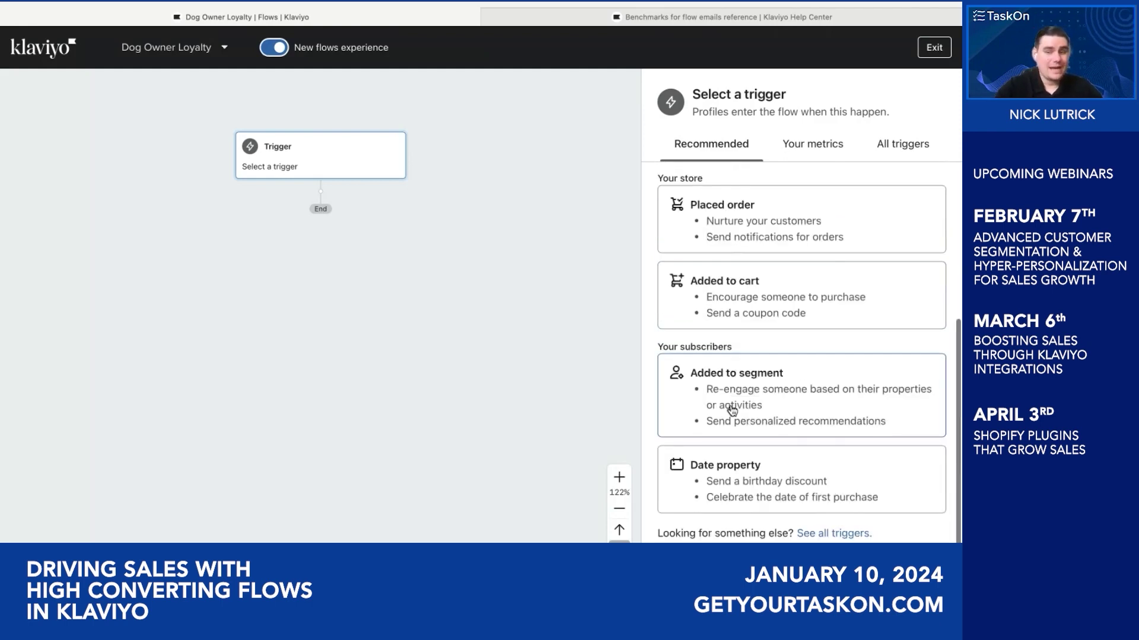
click(903, 144)
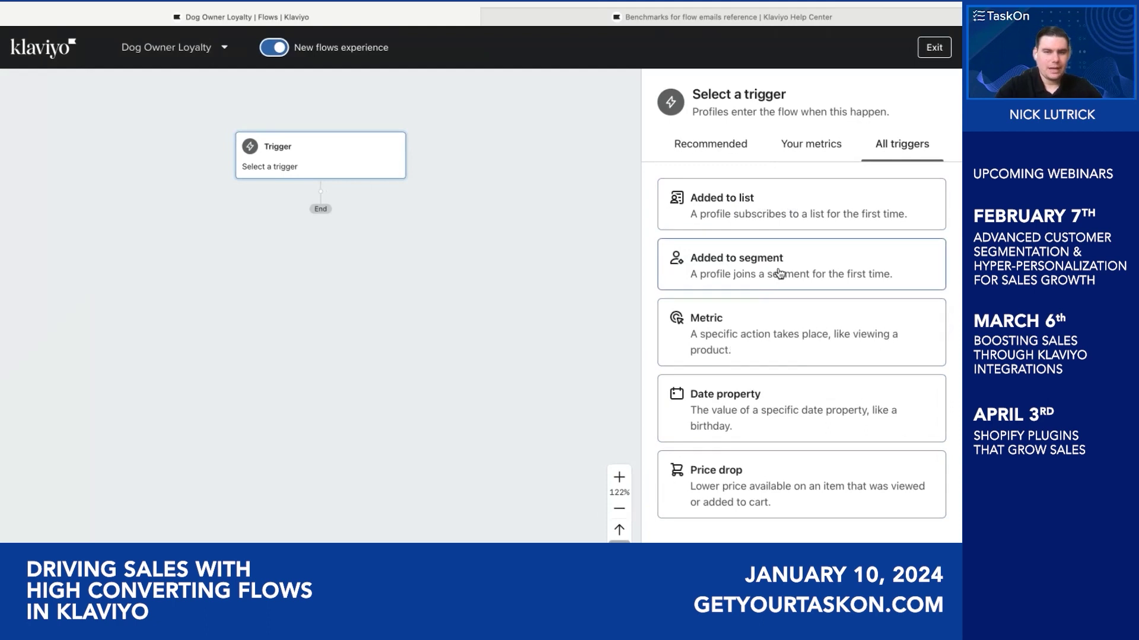
click(818, 270)
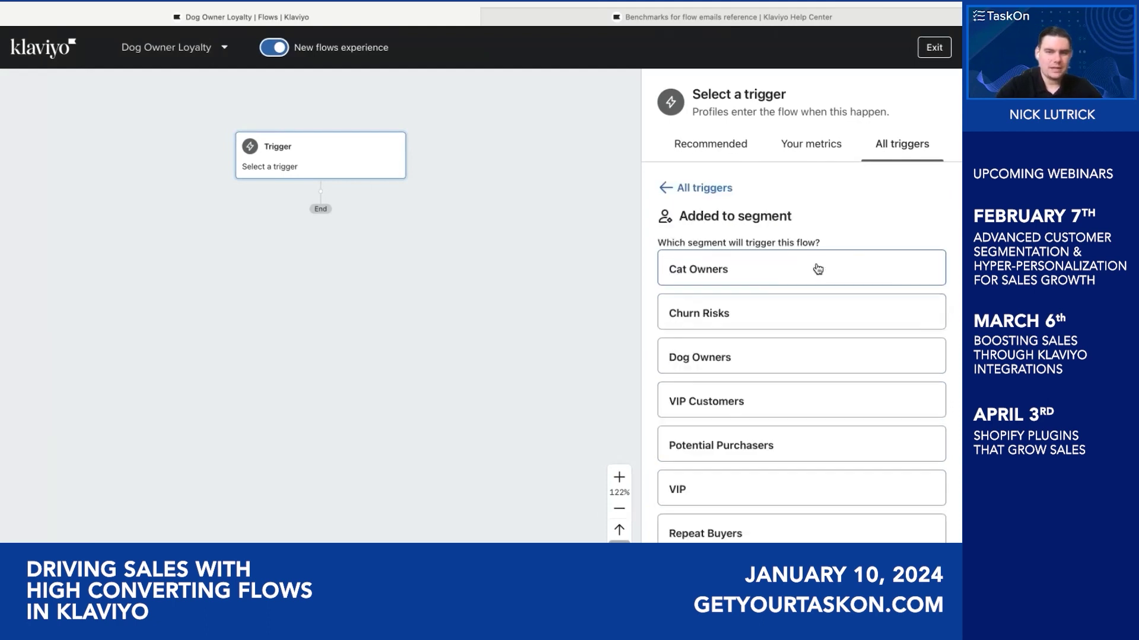
scroll(817, 267, down, 1)
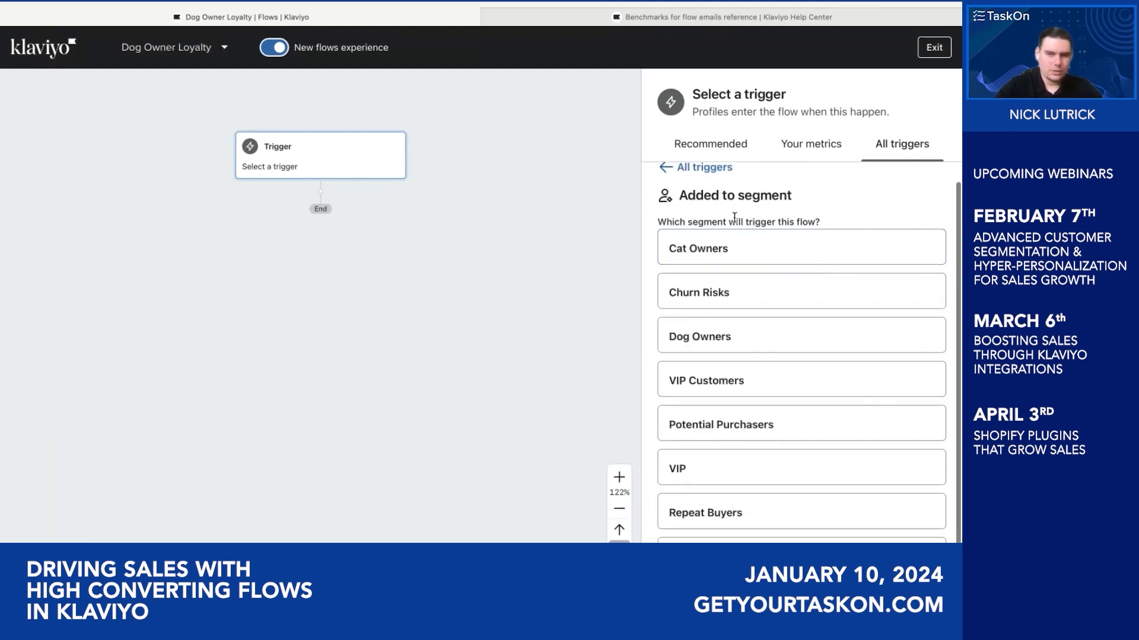
scroll(734, 223, down, 1)
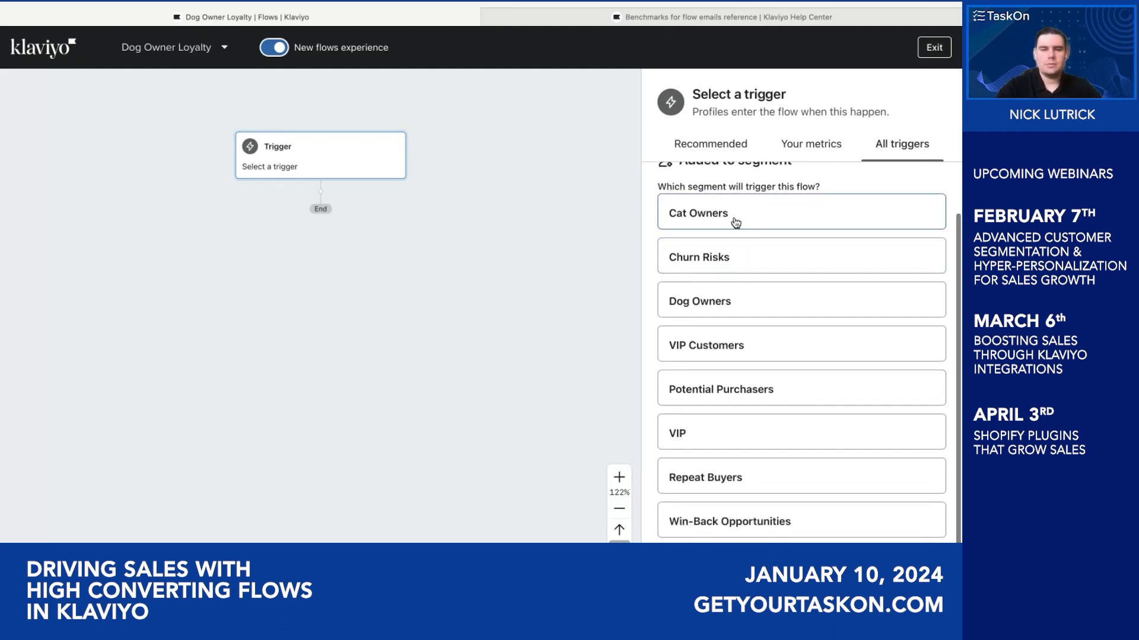
click(699, 306)
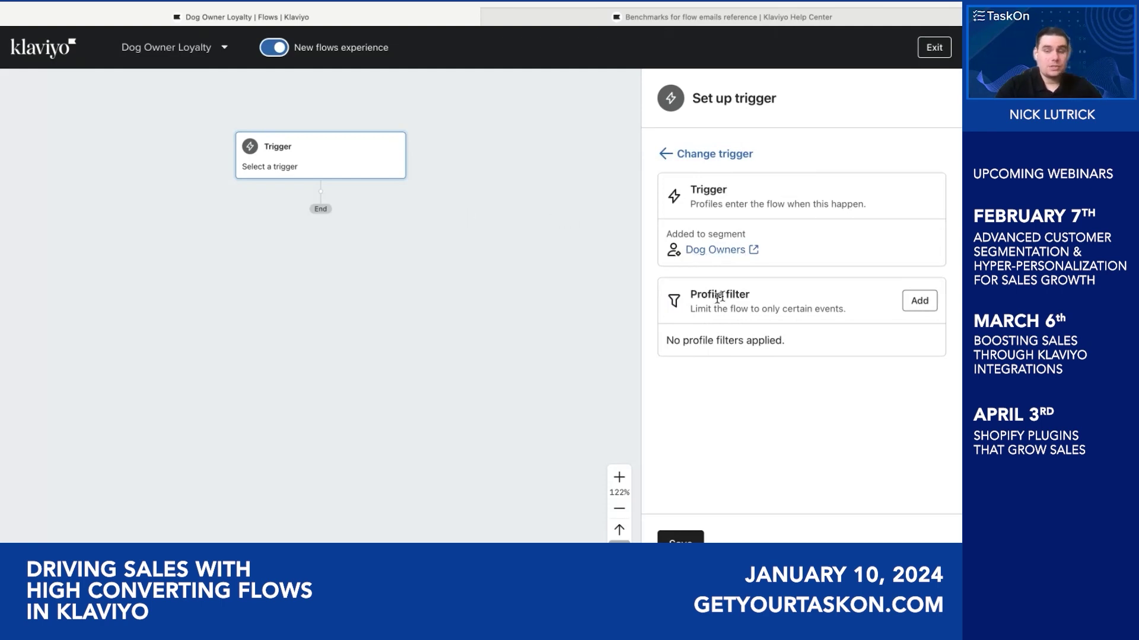
Step: Add a profile filter for people who Placed Order at least once over all time, and save and confirm the trigger
drag(752, 301, 692, 296)
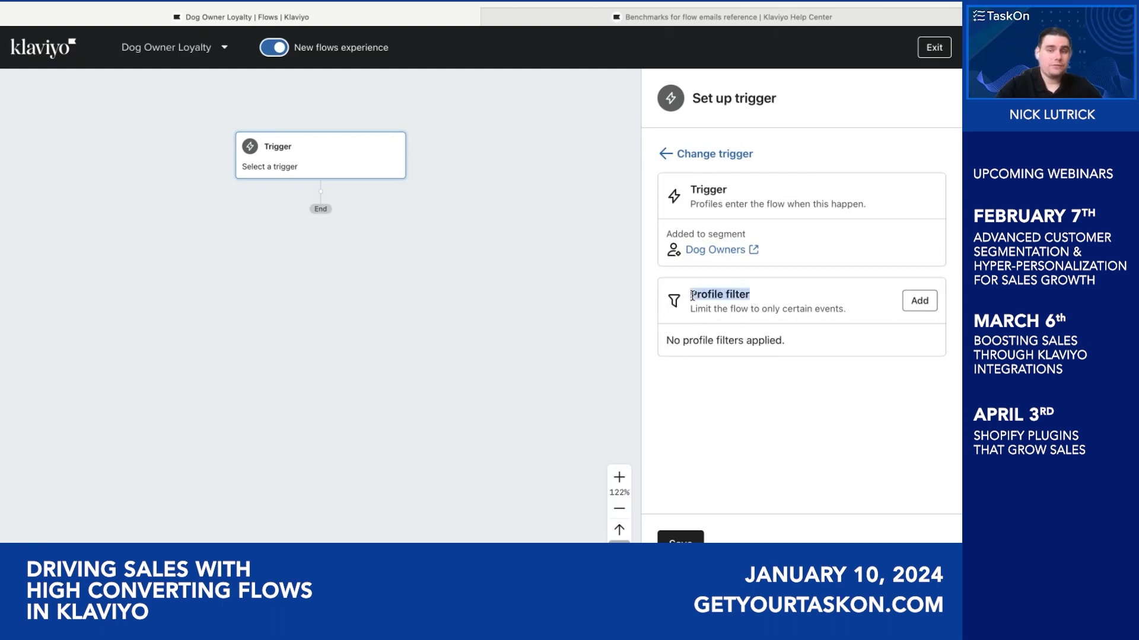
click(918, 301)
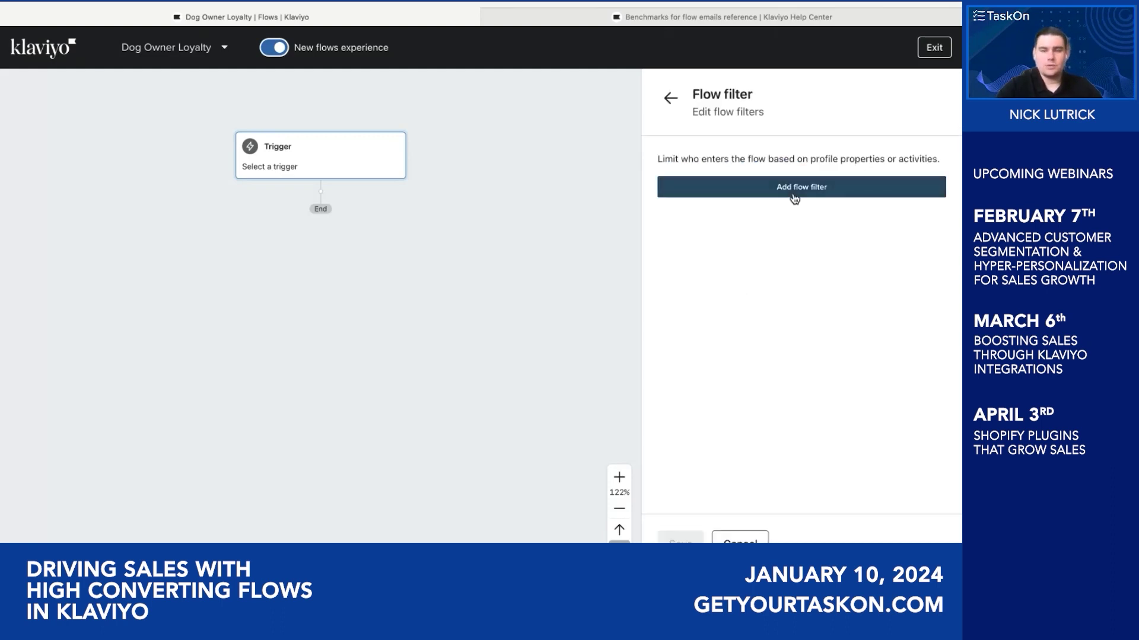
click(794, 199)
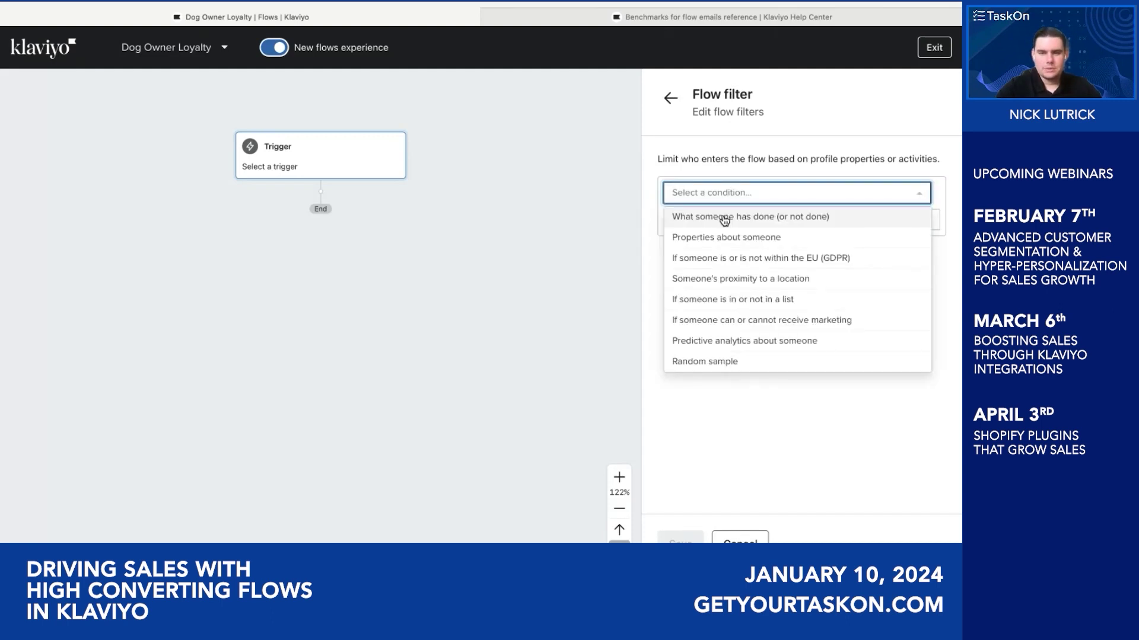
click(724, 221)
click(813, 221)
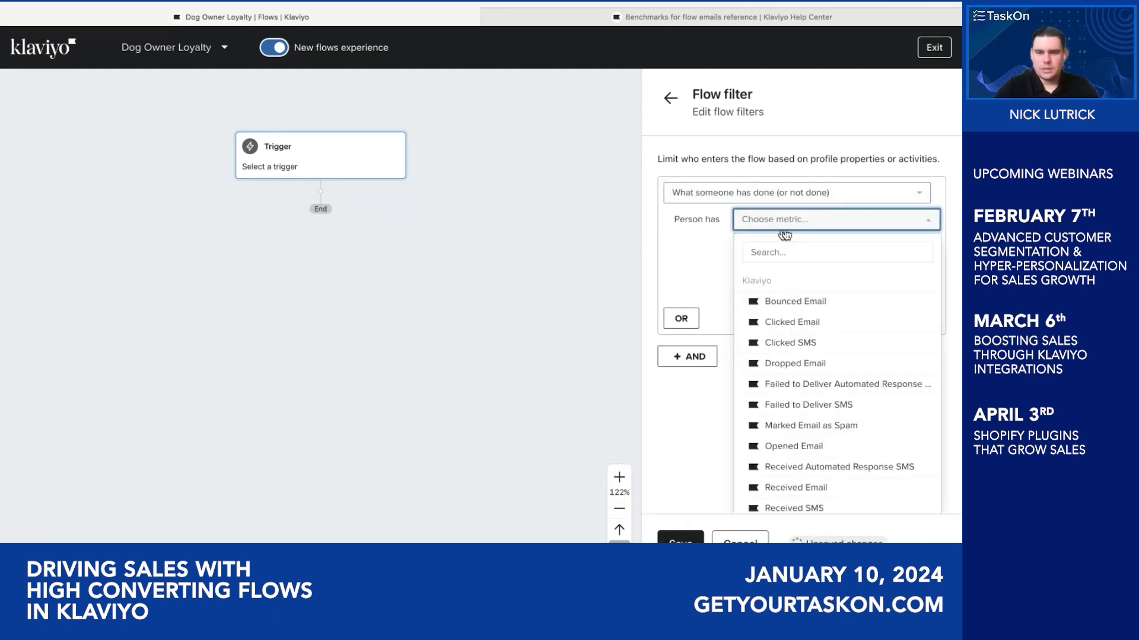
scroll(820, 373, down, 5)
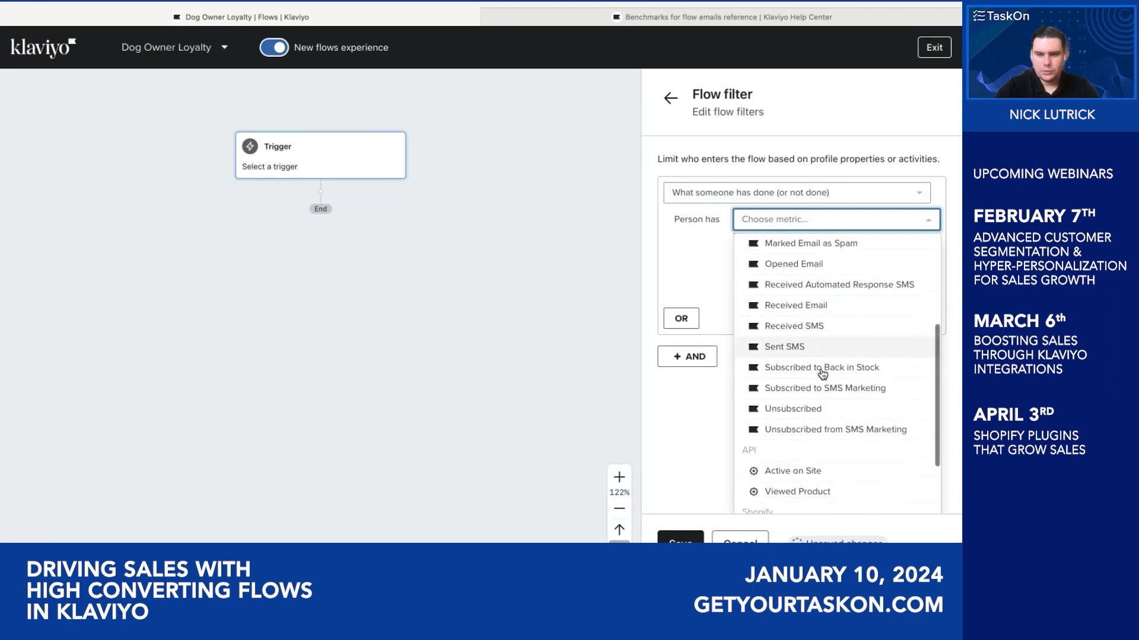
click(819, 379)
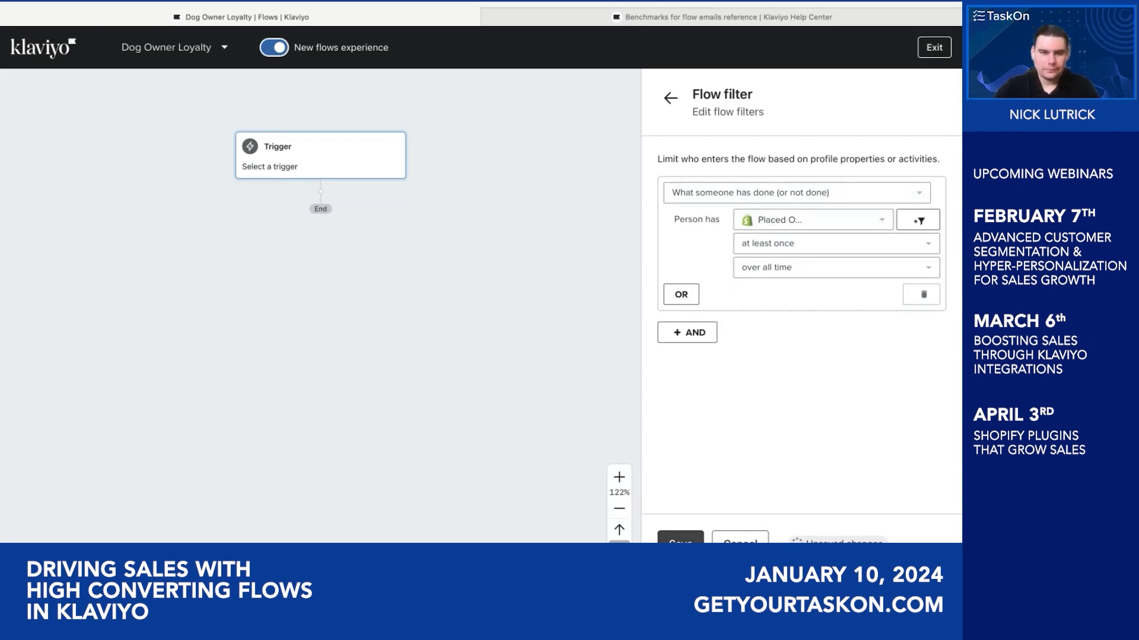
click(681, 537)
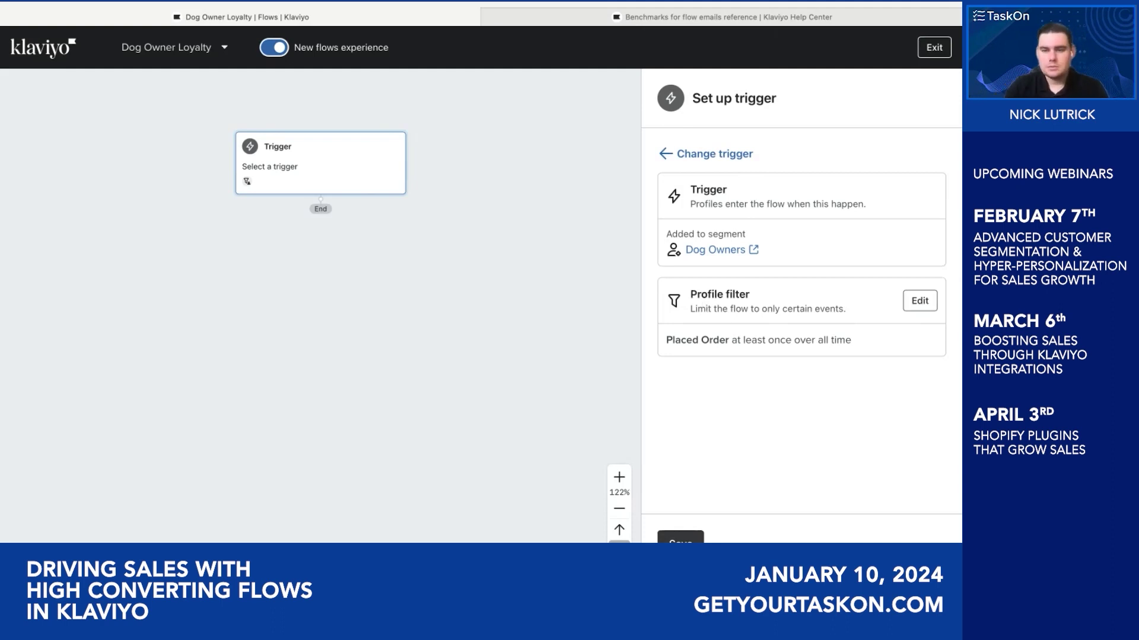
click(681, 538)
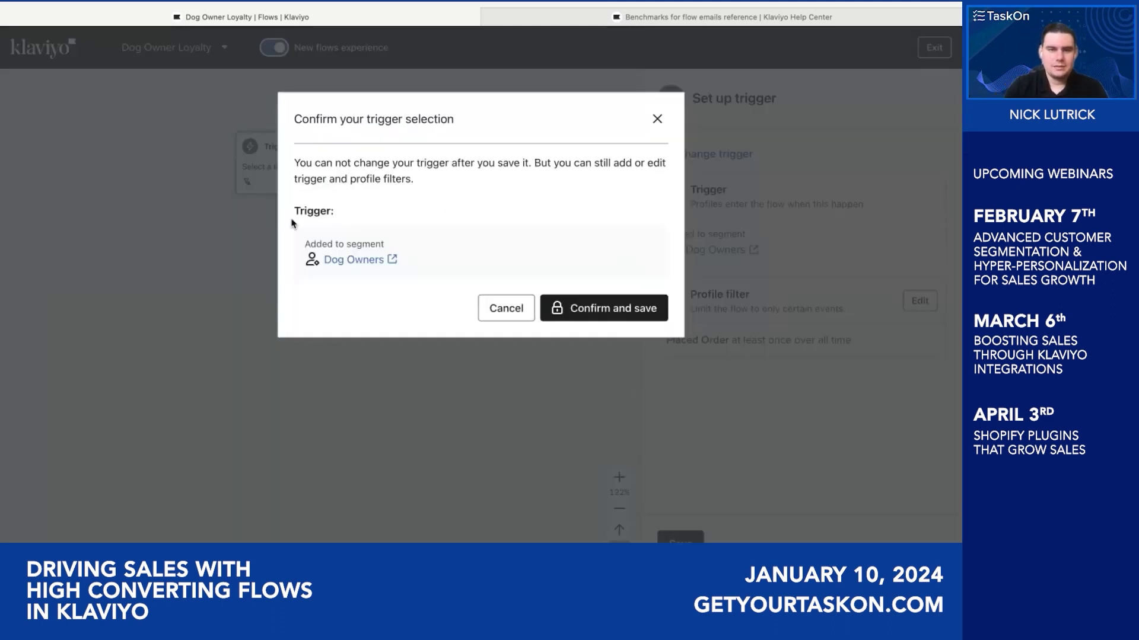
click(599, 313)
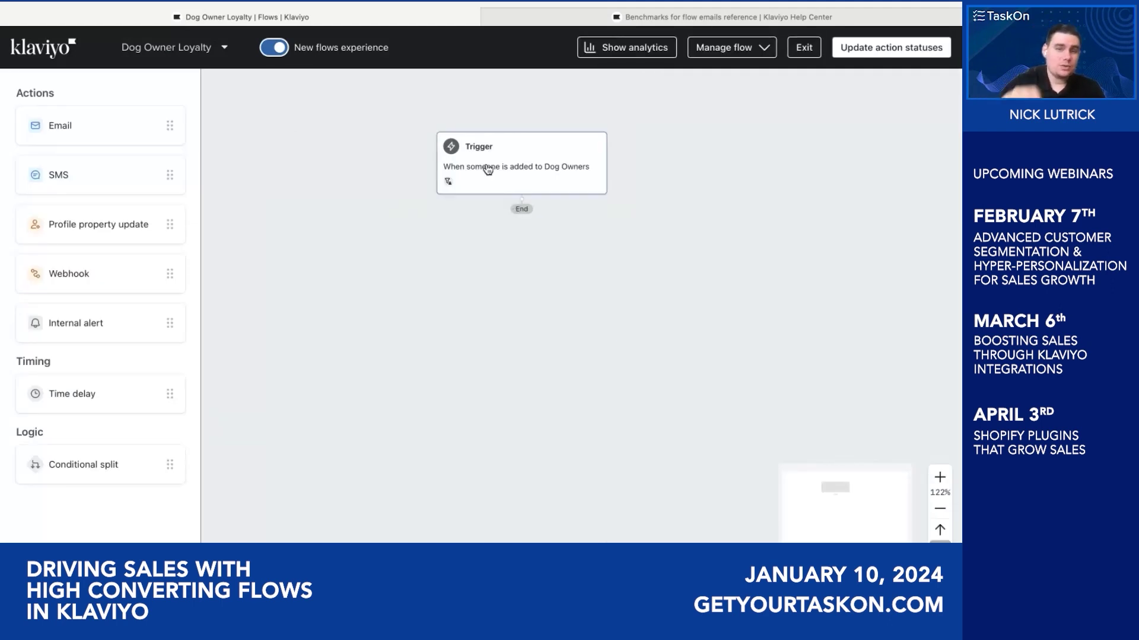
Step: Review the saved trigger's segment and flow filter details
click(551, 162)
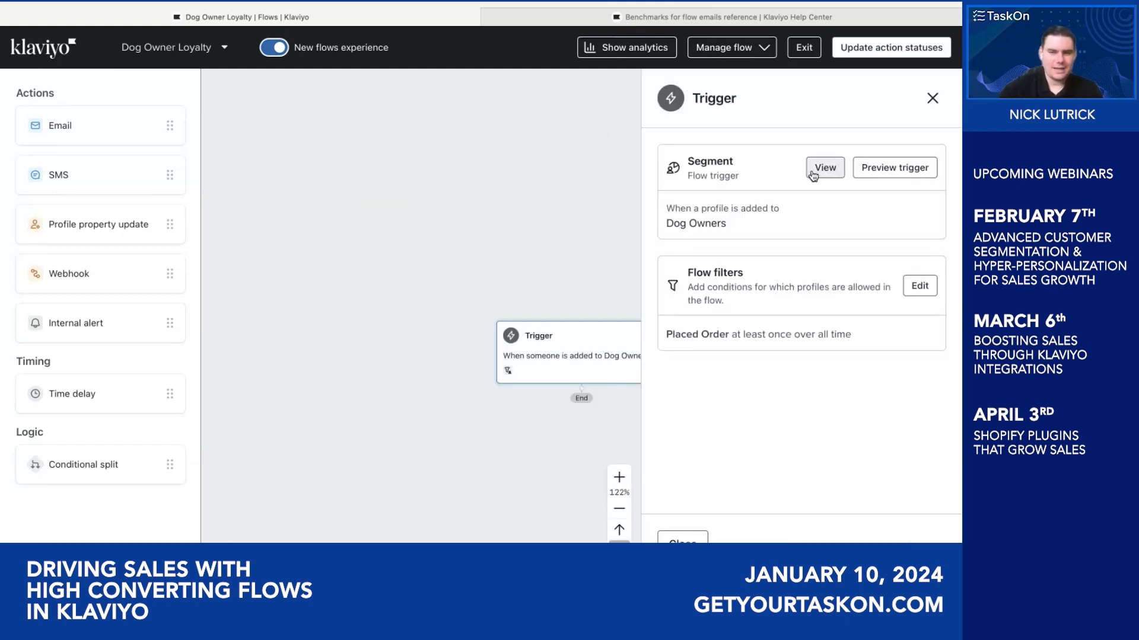
click(521, 341)
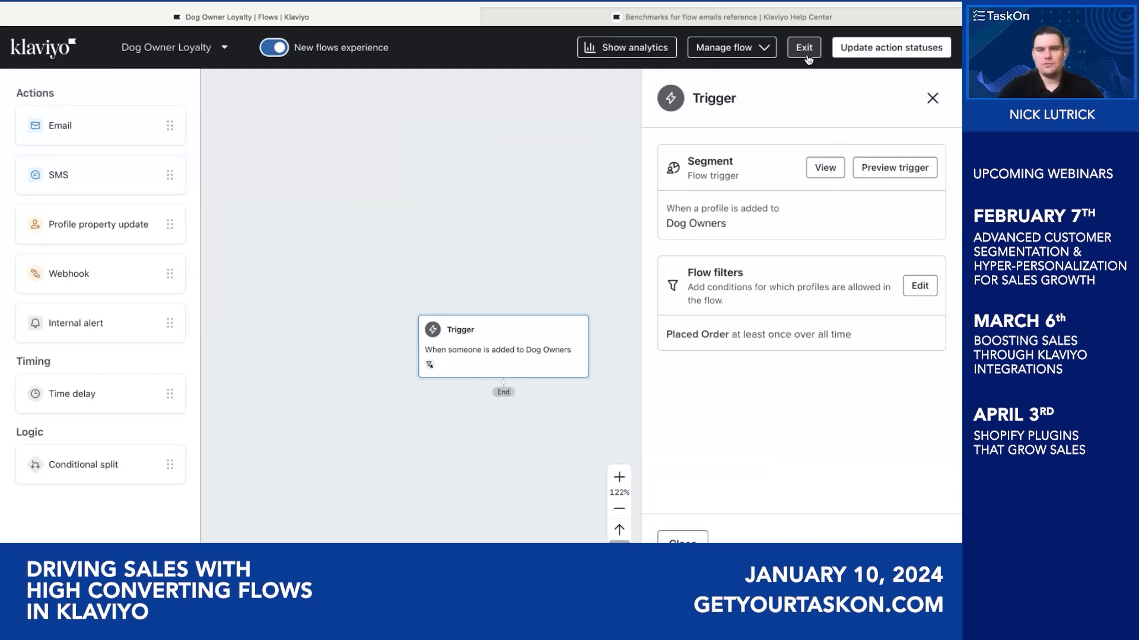
click(935, 99)
Step: Add a conditional split below the trigger based on a random sample of 50% of people, and save it
scroll(522, 373, down, 3)
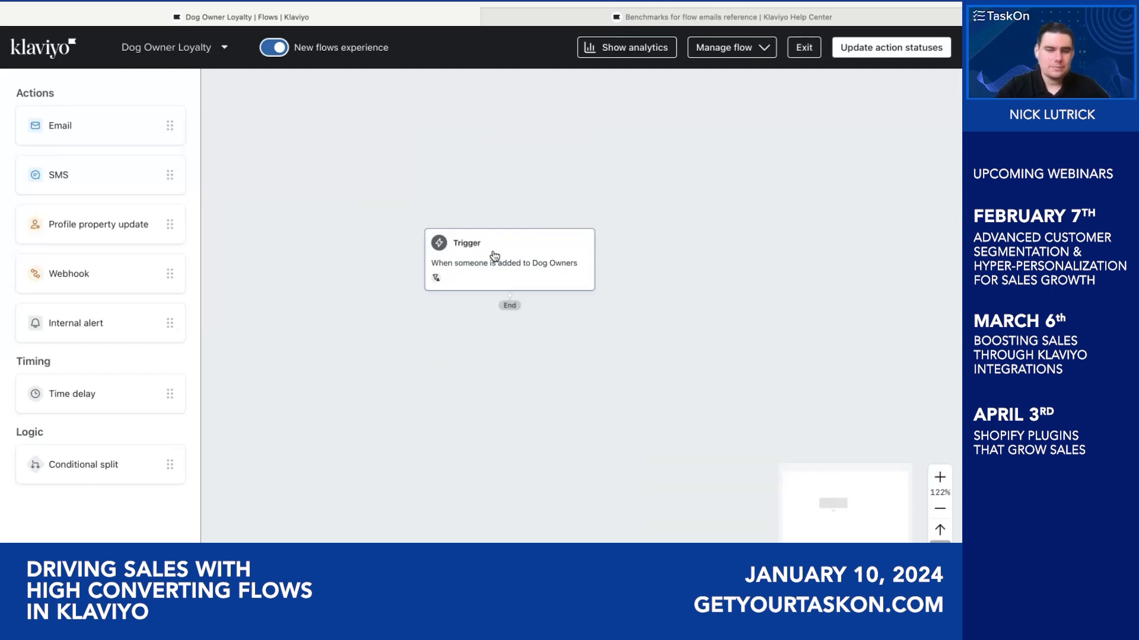
scroll(494, 255, down, 1)
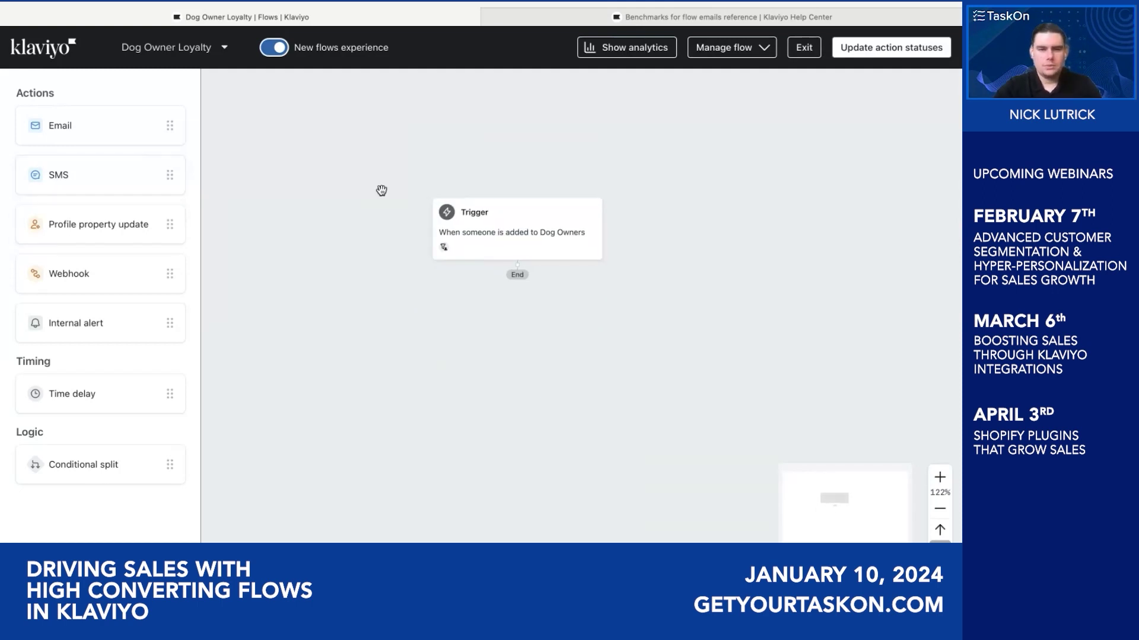
drag(83, 464, 517, 294)
drag(436, 296, 437, 298)
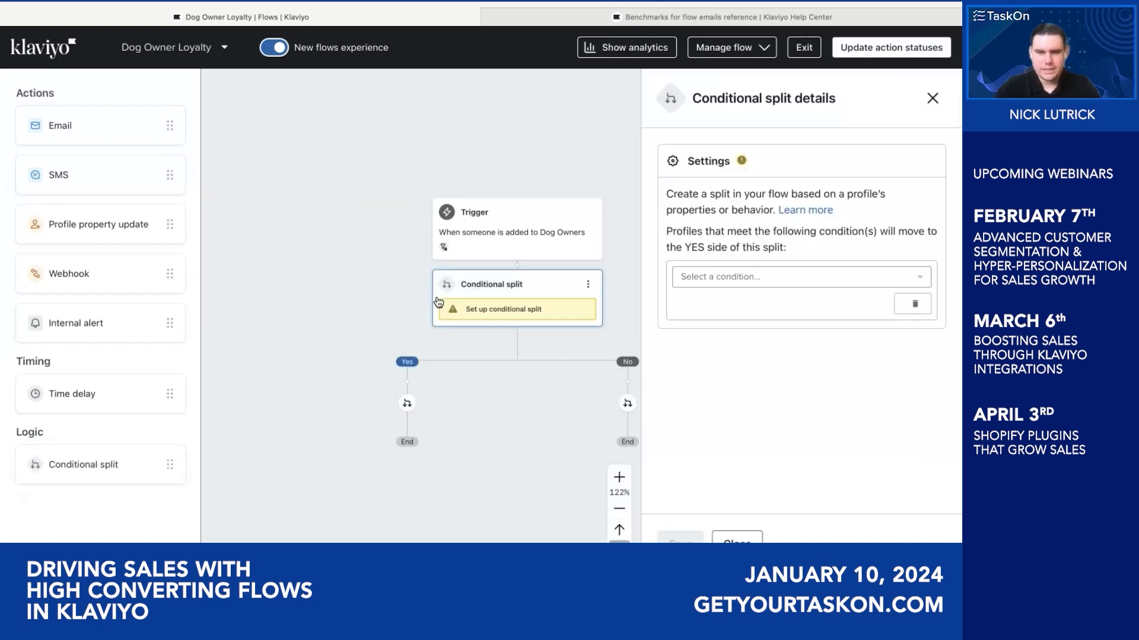
click(717, 276)
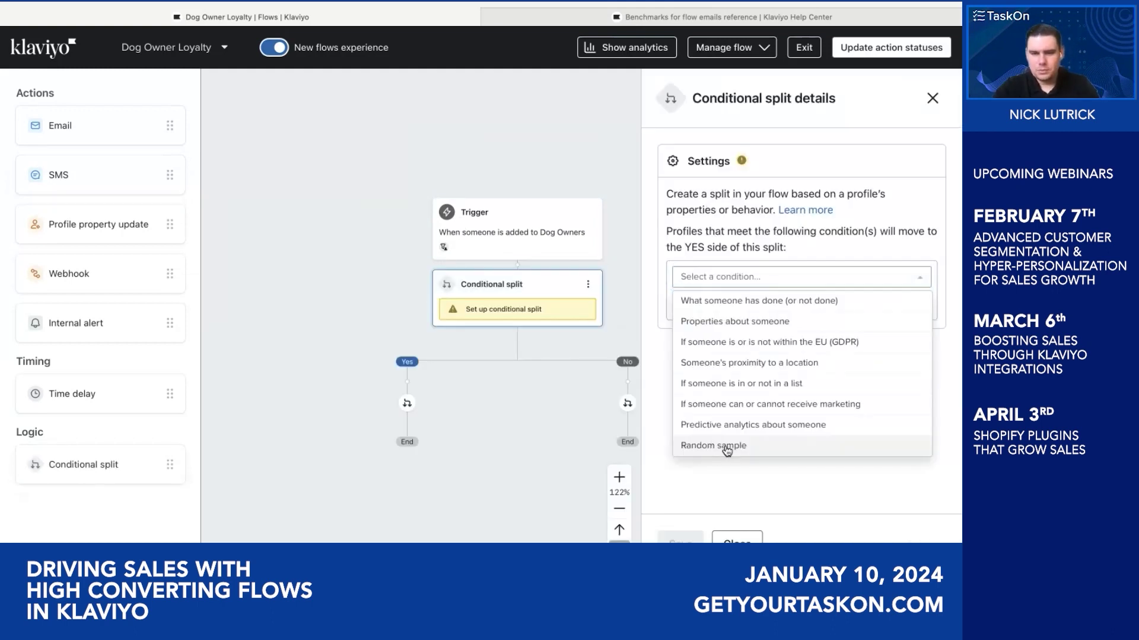
click(723, 452)
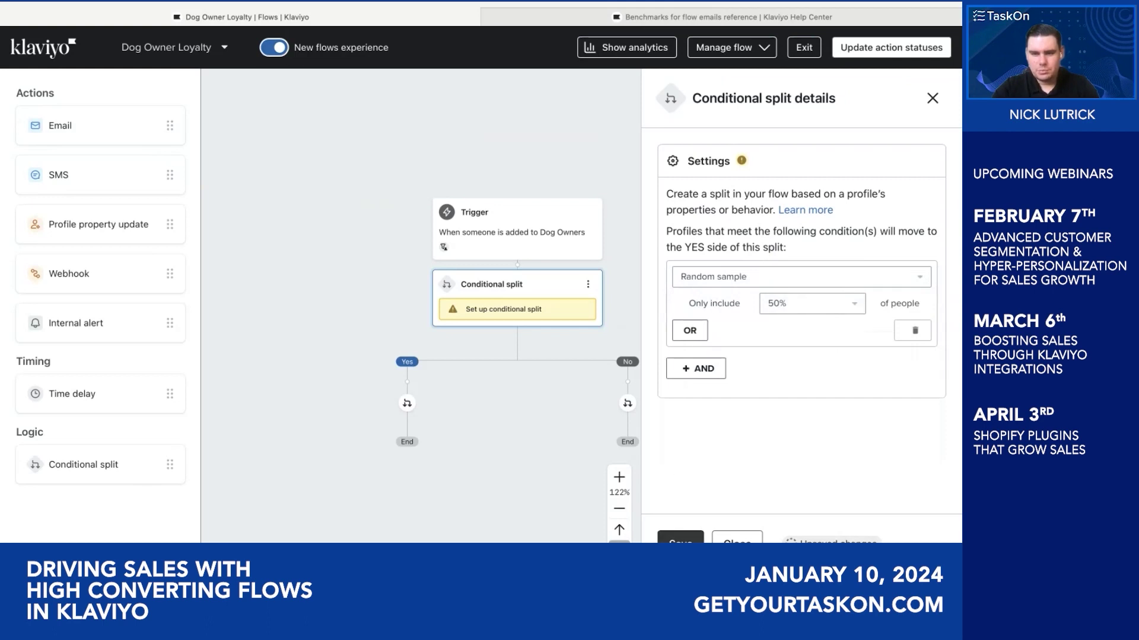
click(680, 540)
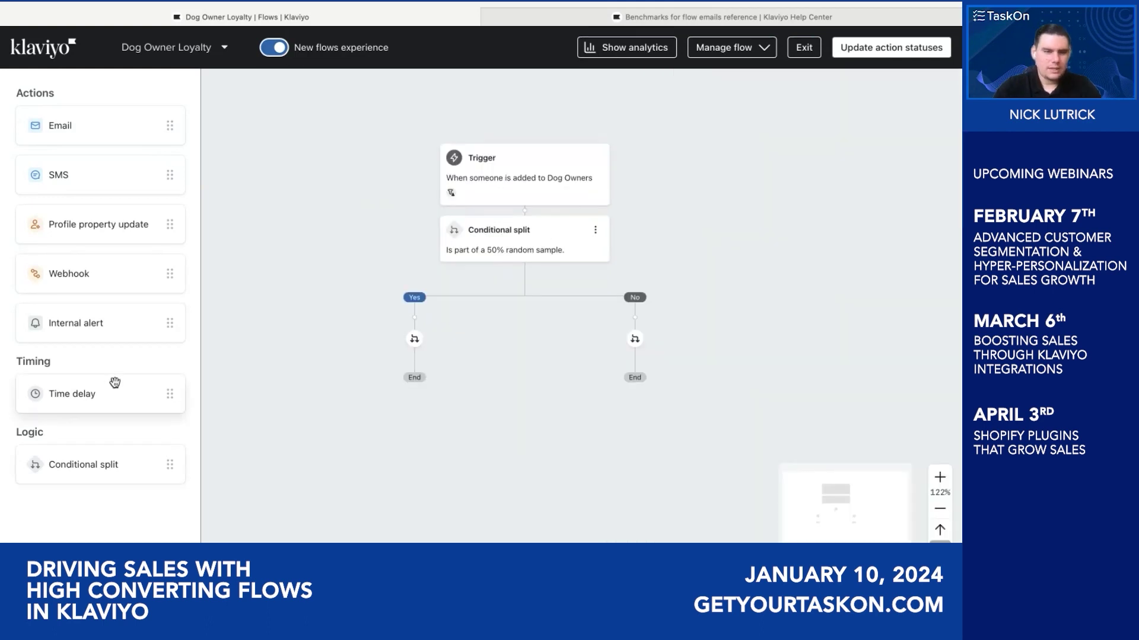
Step: Add a time delay of 2 days to the split's No branch
drag(73, 394, 604, 326)
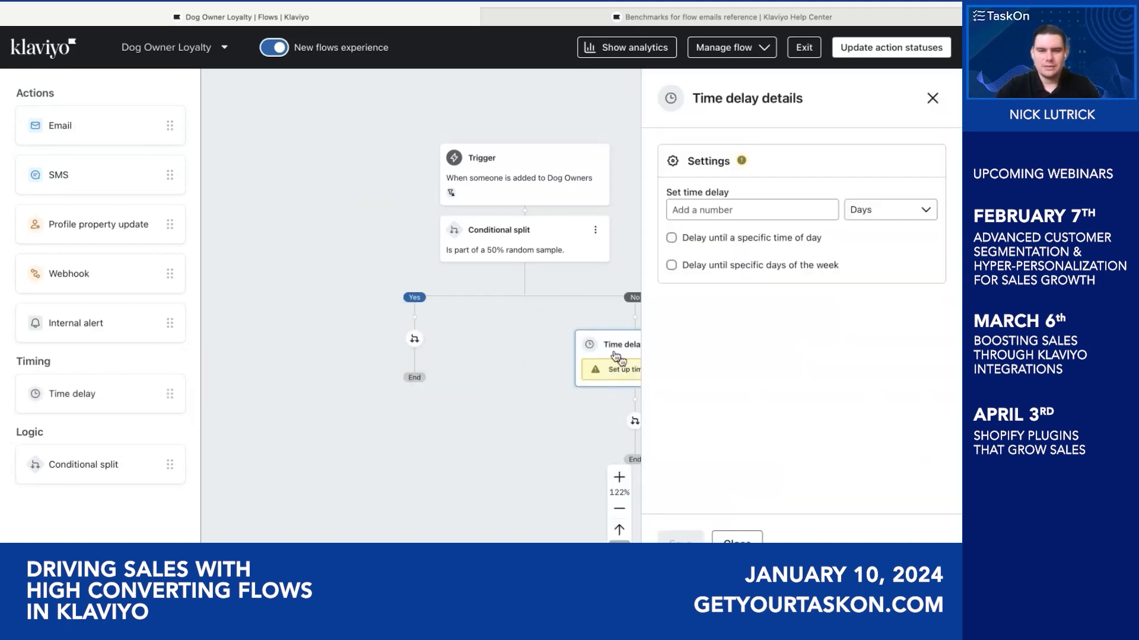
click(738, 207)
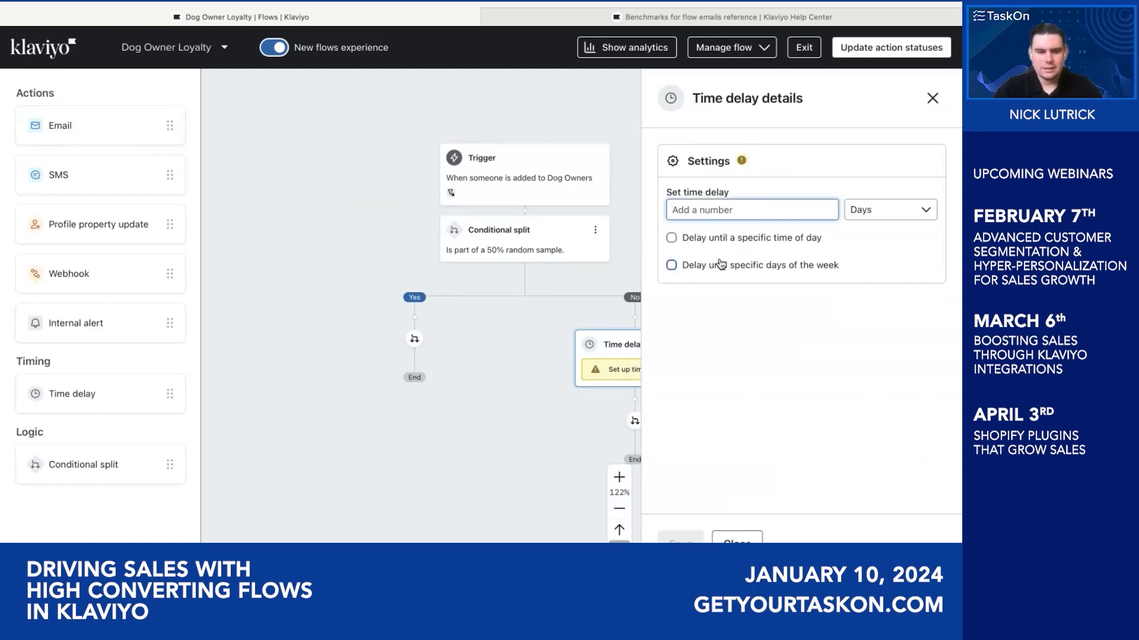
text(2)
key(Return)
Step: Add an email with the subject "Hey Dog Lover!" to the split's Yes branch and save it
drag(95, 125, 410, 340)
scroll(771, 336, up, 1)
click(680, 540)
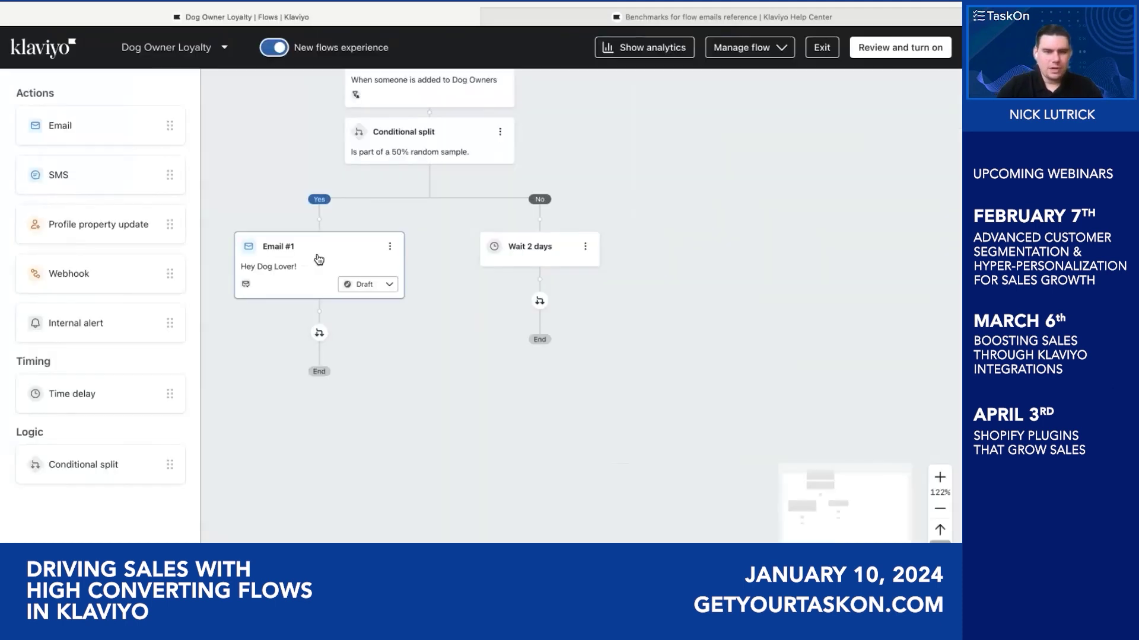
Step: Duplicate Email #1 and move the copy to the No branch below the 2-day delay
click(390, 247)
click(413, 311)
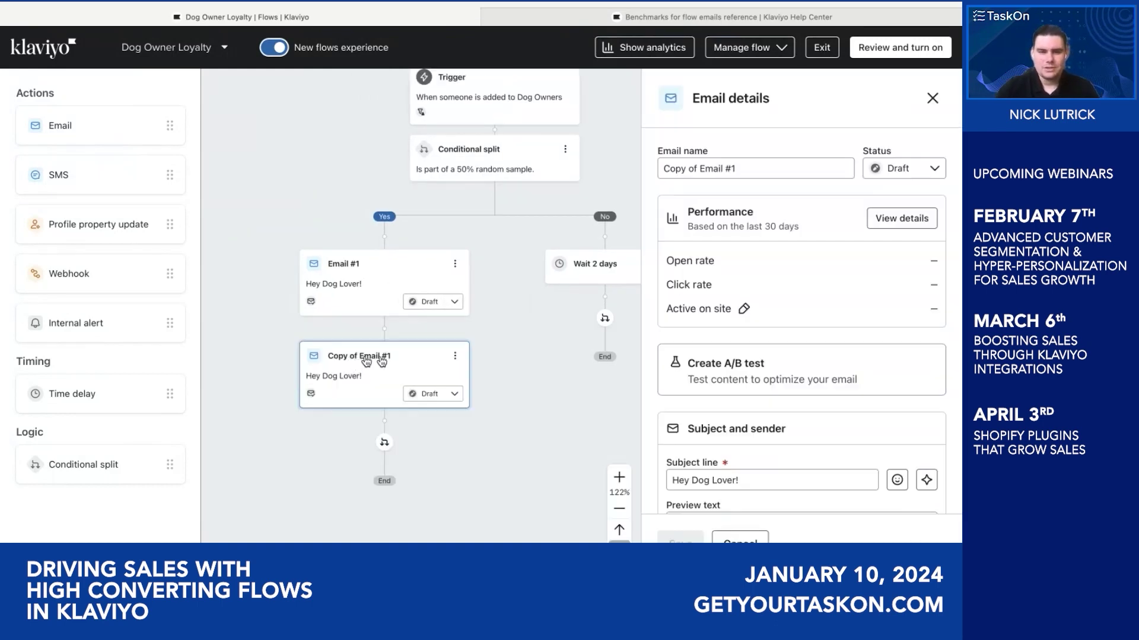
drag(374, 362, 608, 306)
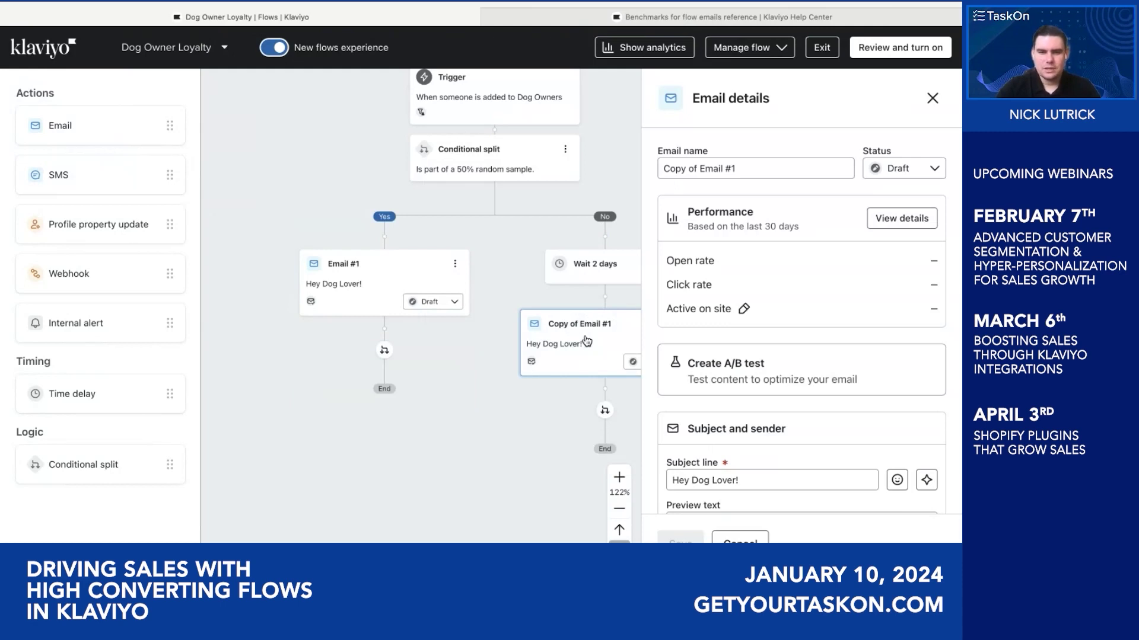
click(932, 98)
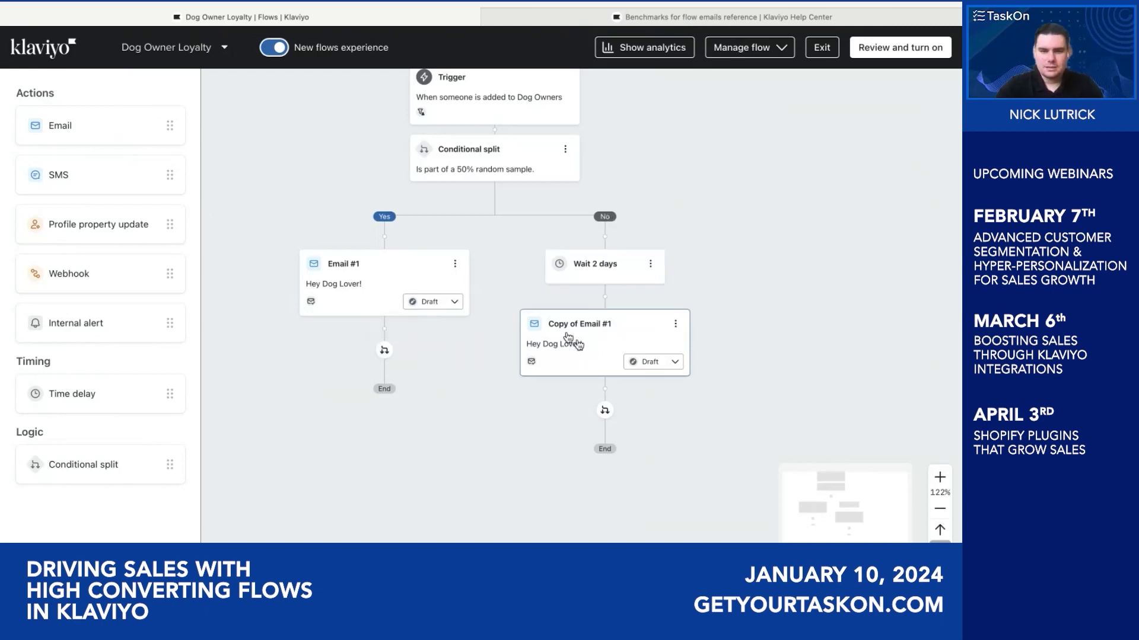
Step: Rejoin the No branch with the Yes branch and add an SMS, a 1-day time delay and a conditional split below the merge
click(604, 414)
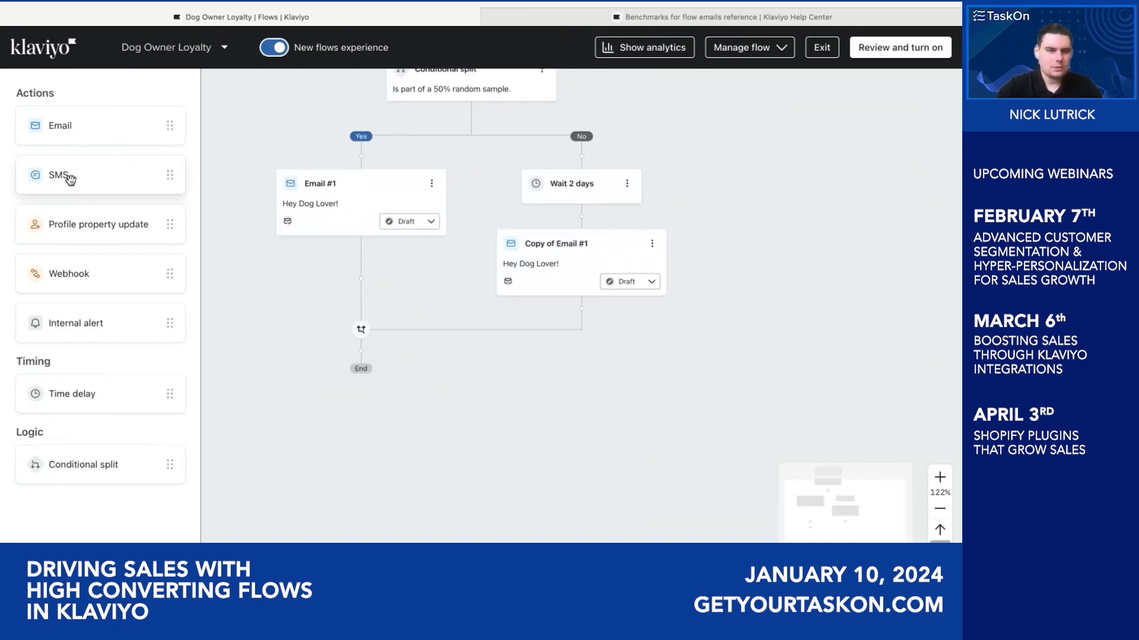
drag(70, 178, 435, 338)
drag(86, 394, 413, 398)
drag(83, 465, 413, 426)
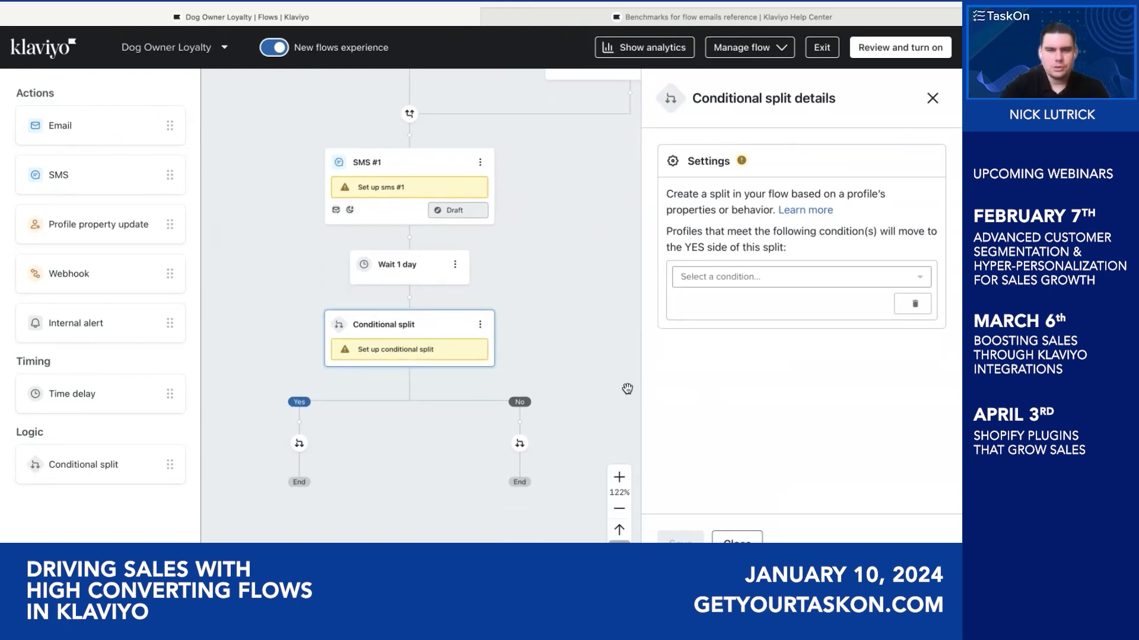
scroll(556, 235, up, 2)
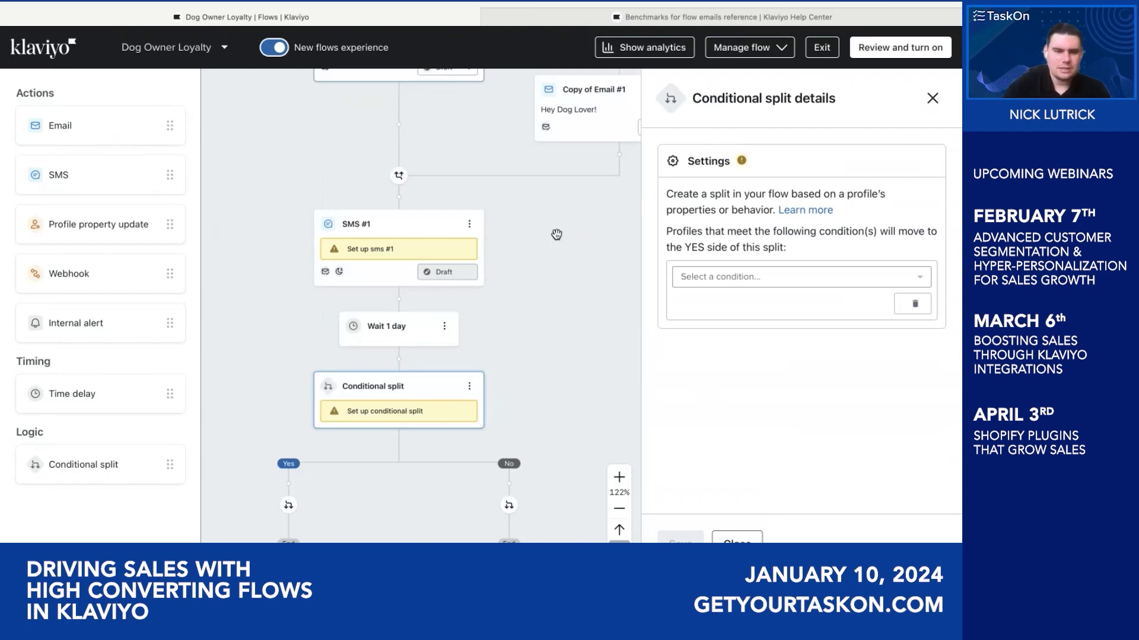
Step: Switch to the browser window with the 01 | Welcome Series flow and open the 08 | Loyalty Flow from there
click(171, 541)
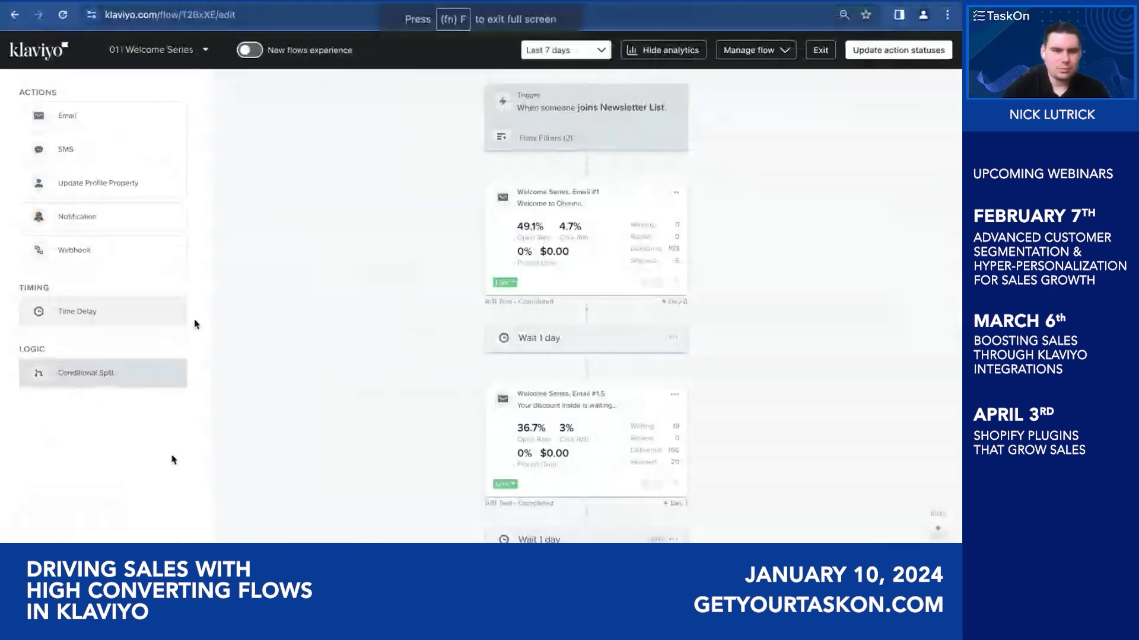
click(155, 50)
scroll(160, 163, down, 3)
scroll(160, 166, up, 2)
click(158, 128)
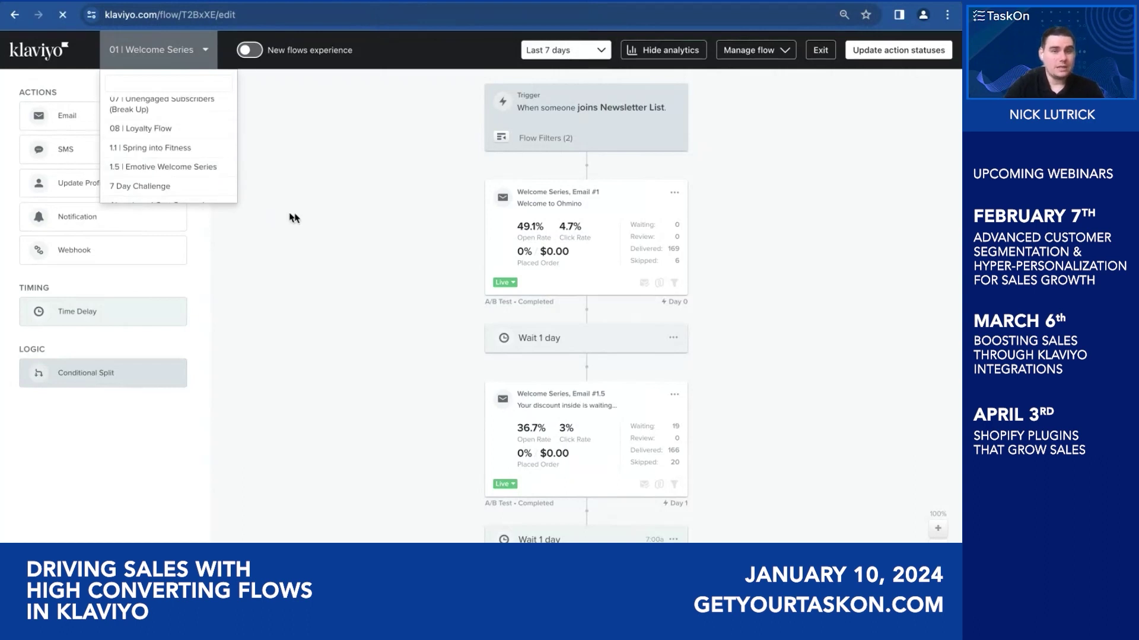
scroll(569, 129, up, 2)
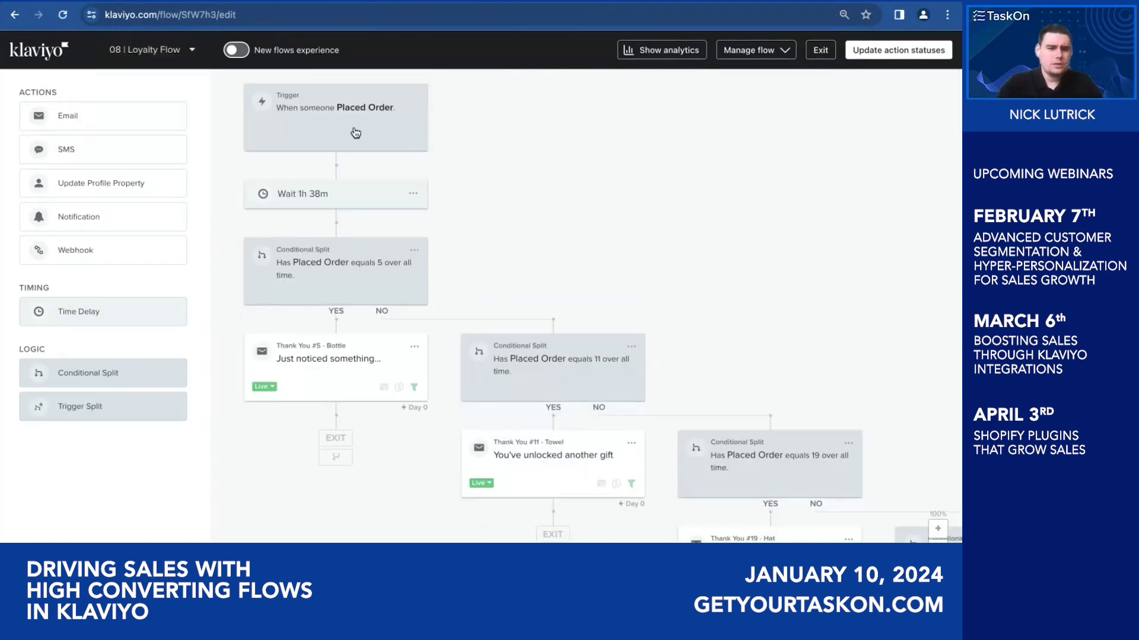
Step: Check the loyalty flow's Placed Order trigger setup and preview the Thank You #5 - Bottle email, returning to the flow
click(355, 132)
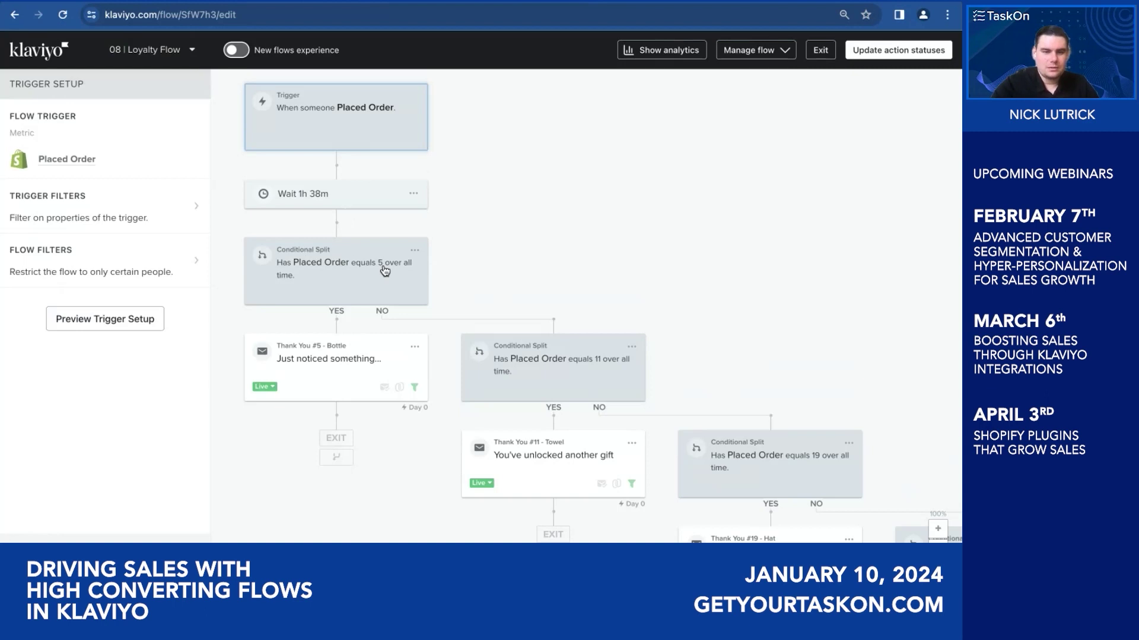
click(312, 363)
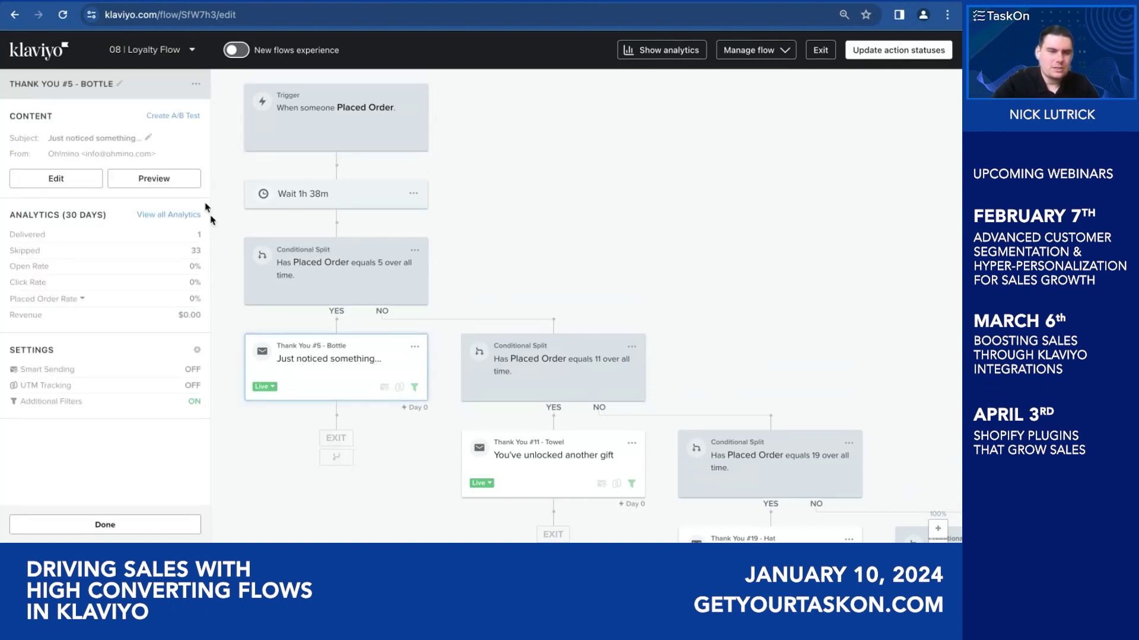
click(173, 181)
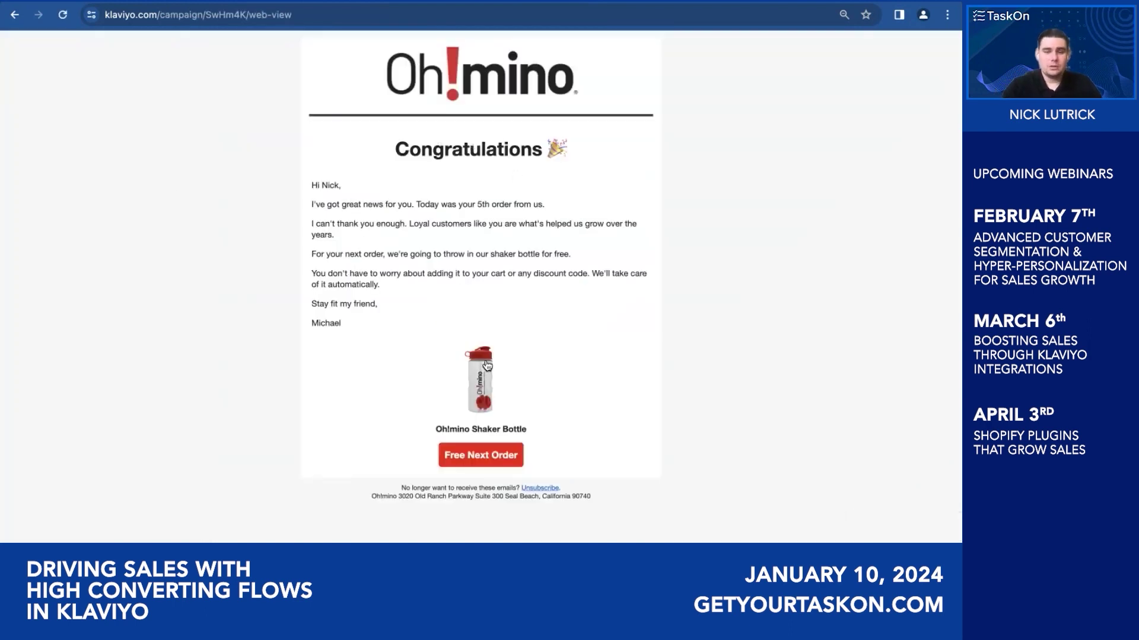
click(15, 14)
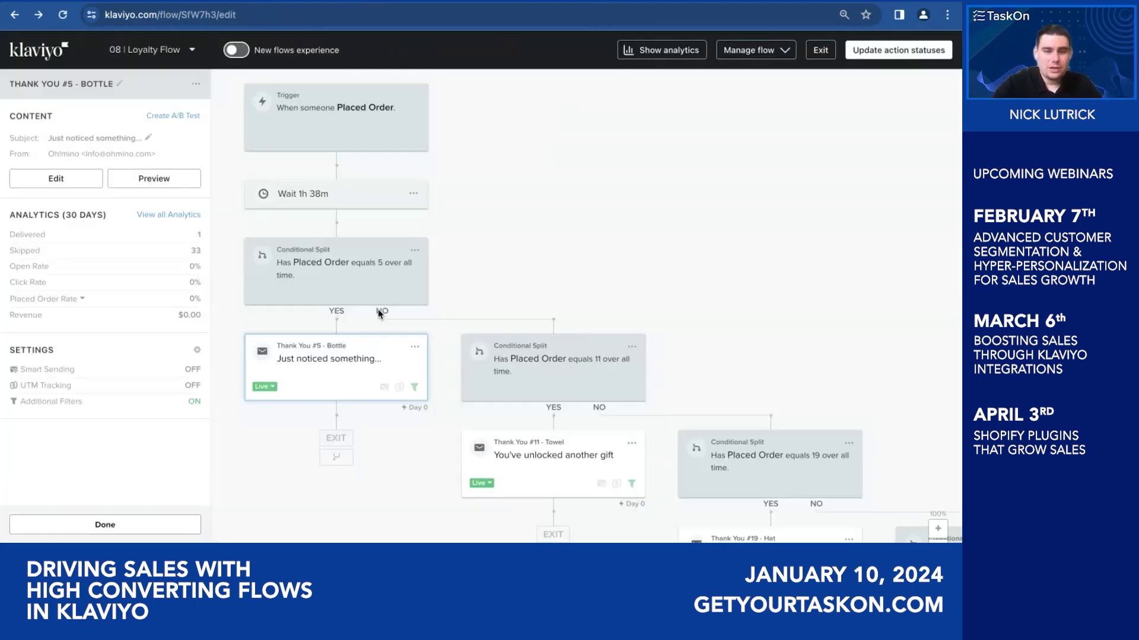
Step: Examine the chain of Placed Order conditional splits and the thank-you gift email on each Yes branch
scroll(574, 366, down, 1)
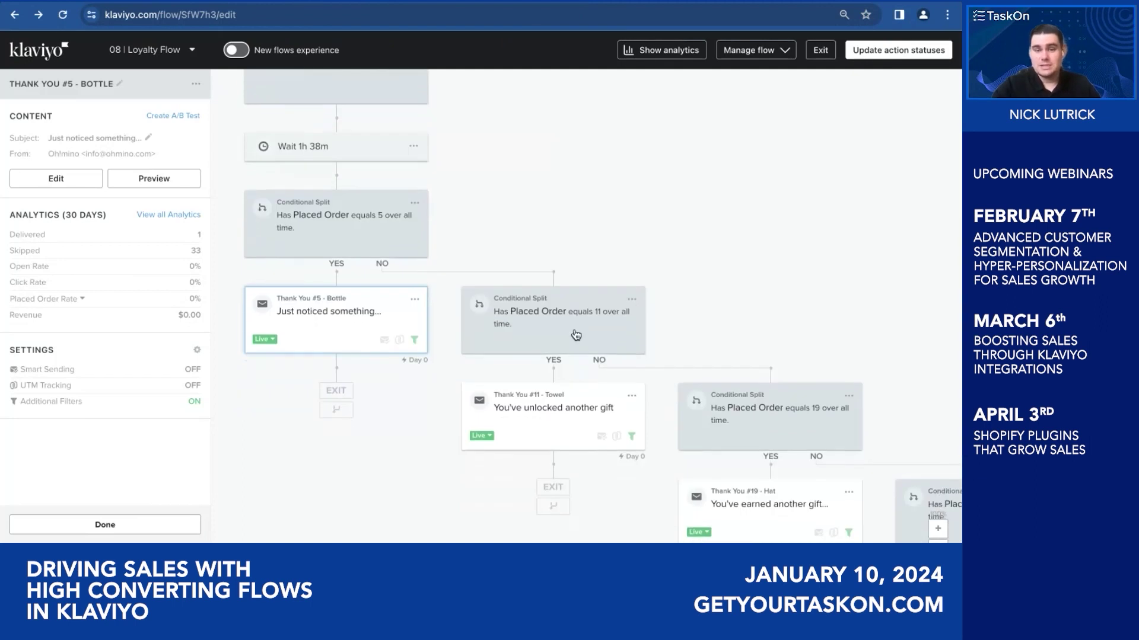
scroll(543, 430, down, 1)
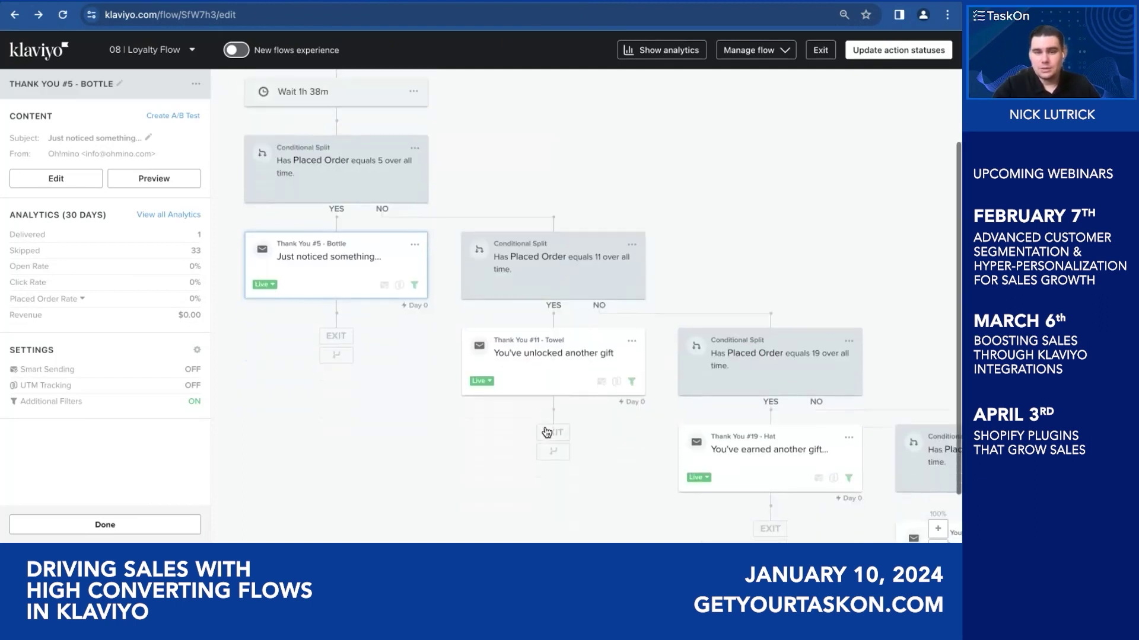
scroll(545, 427, right, 2)
scroll(657, 366, down, 2)
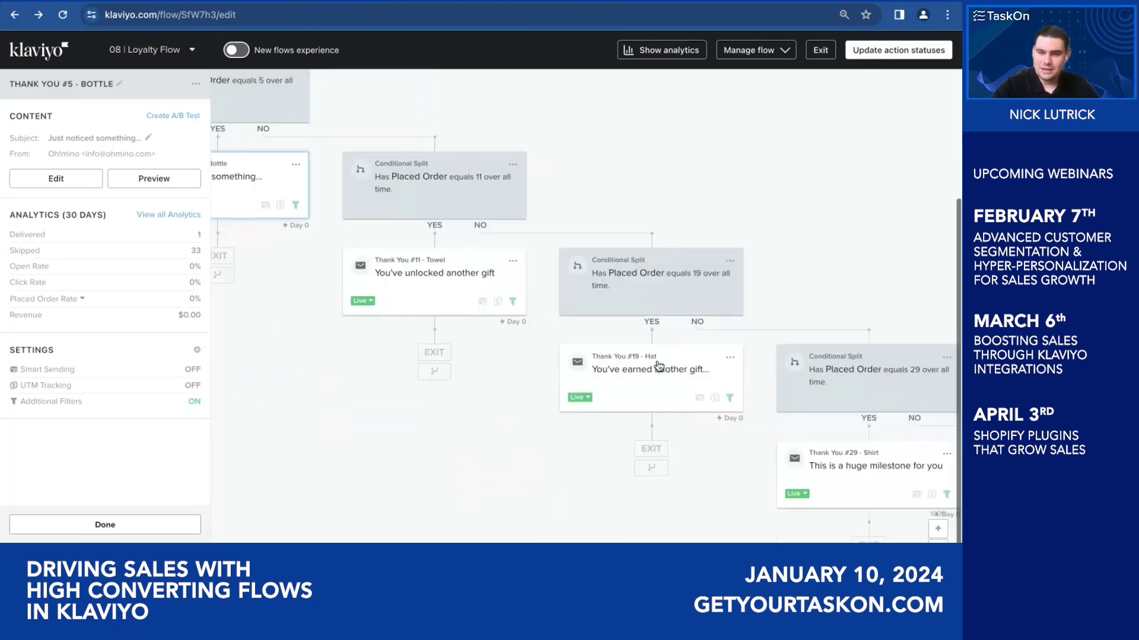
scroll(656, 367, right, 2)
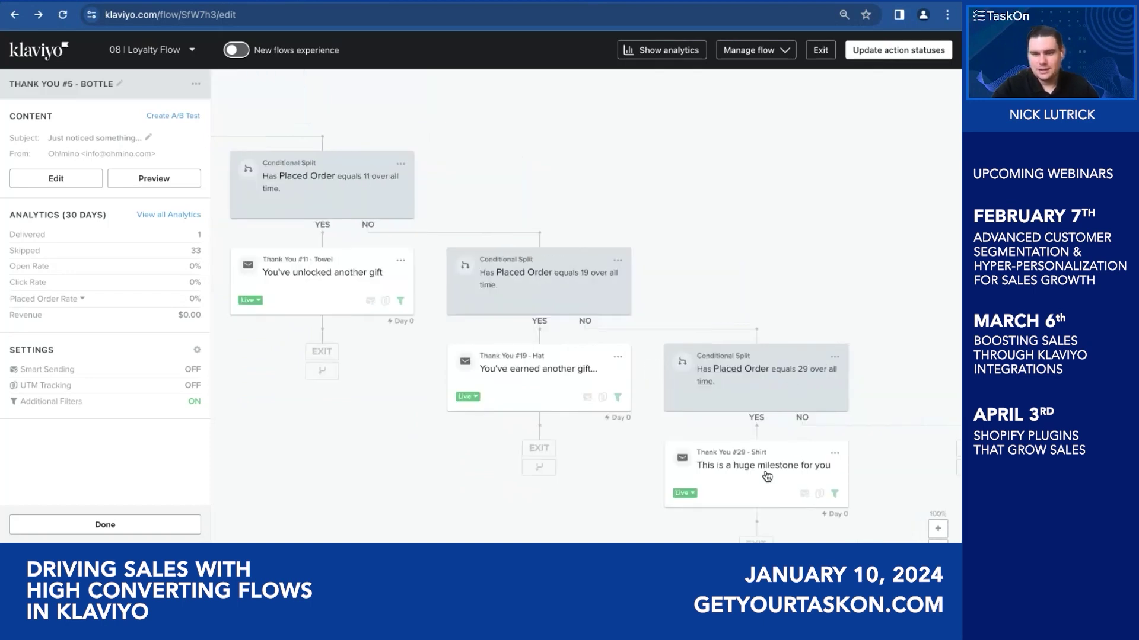
scroll(767, 475, left, 4)
scroll(762, 475, up, 5)
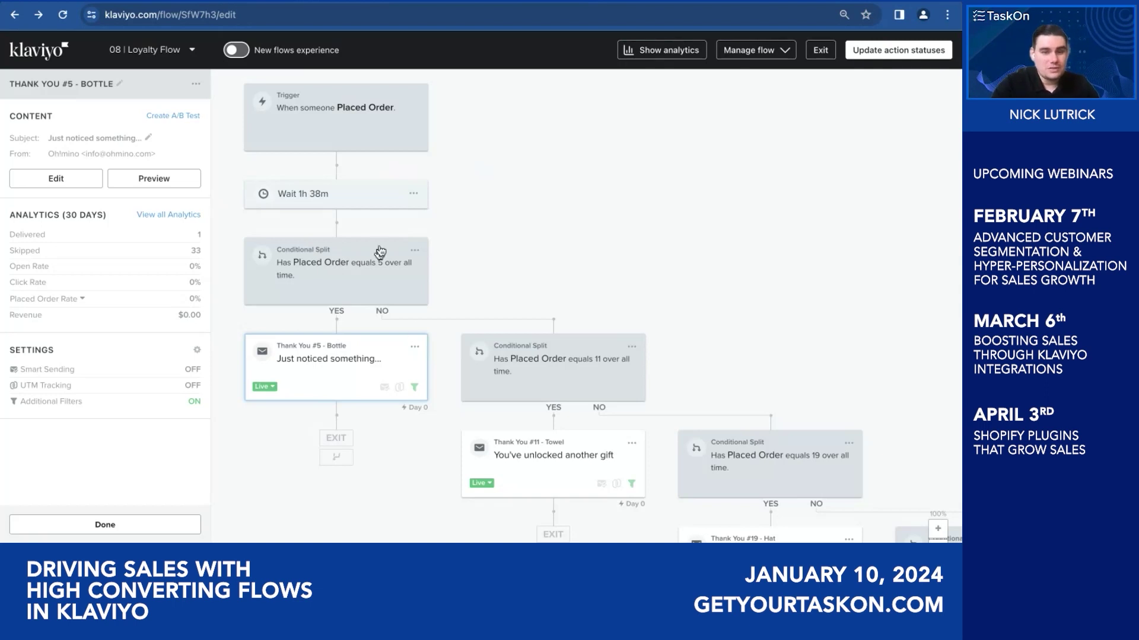
Step: Add an empty AND condition to the first conditional split, the one for Placed Order equals 5
scroll(422, 274, down, 2)
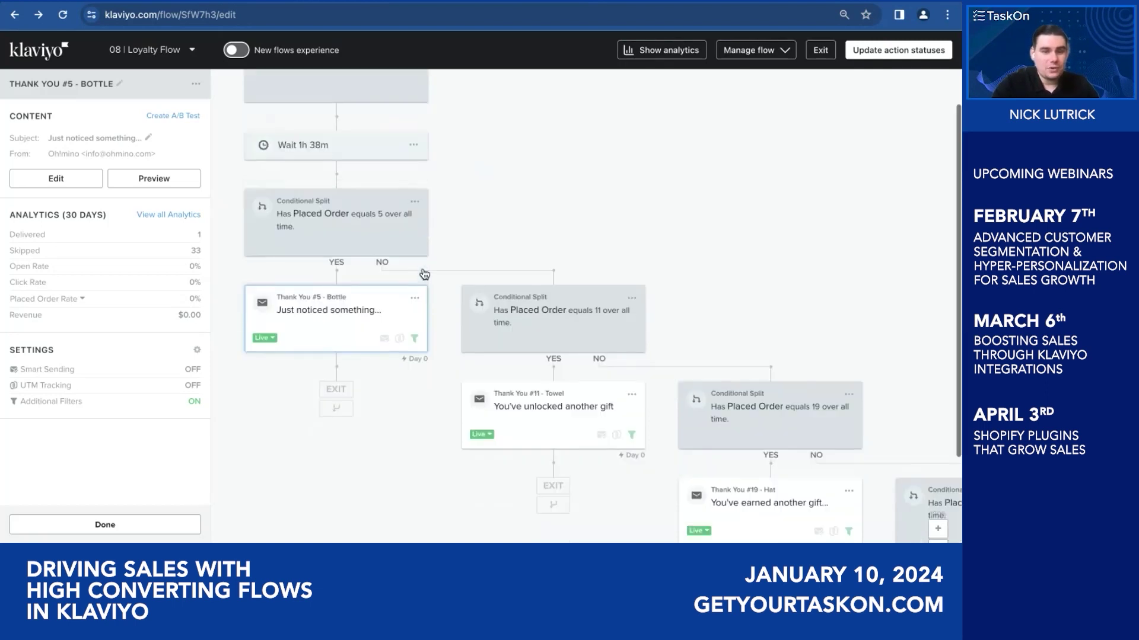
click(274, 207)
scroll(174, 271, down, 2)
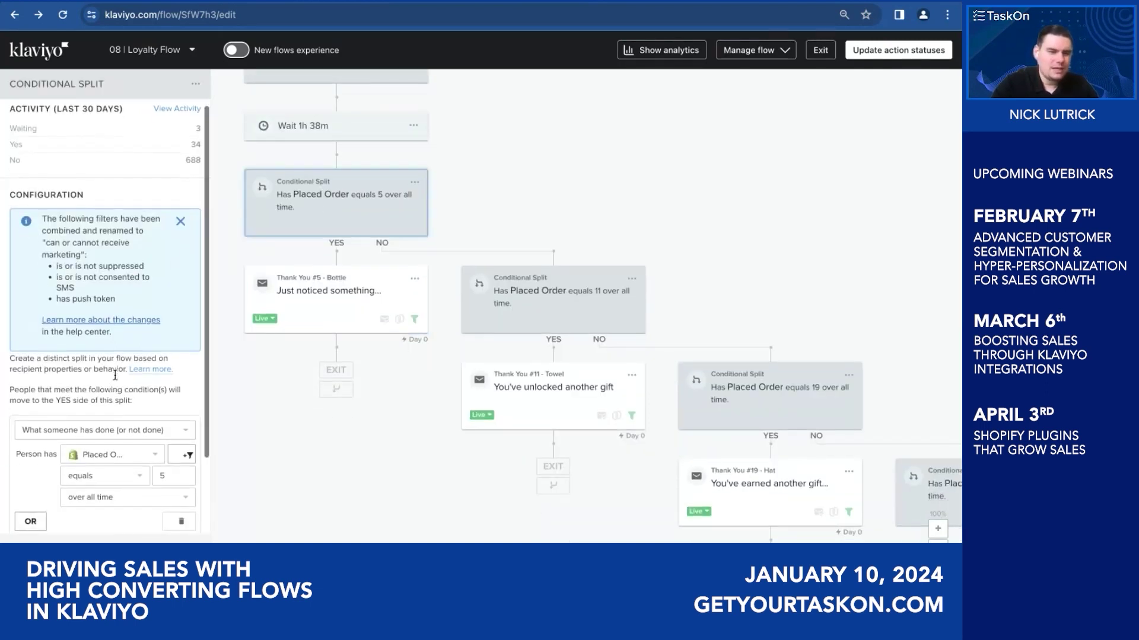
click(24, 472)
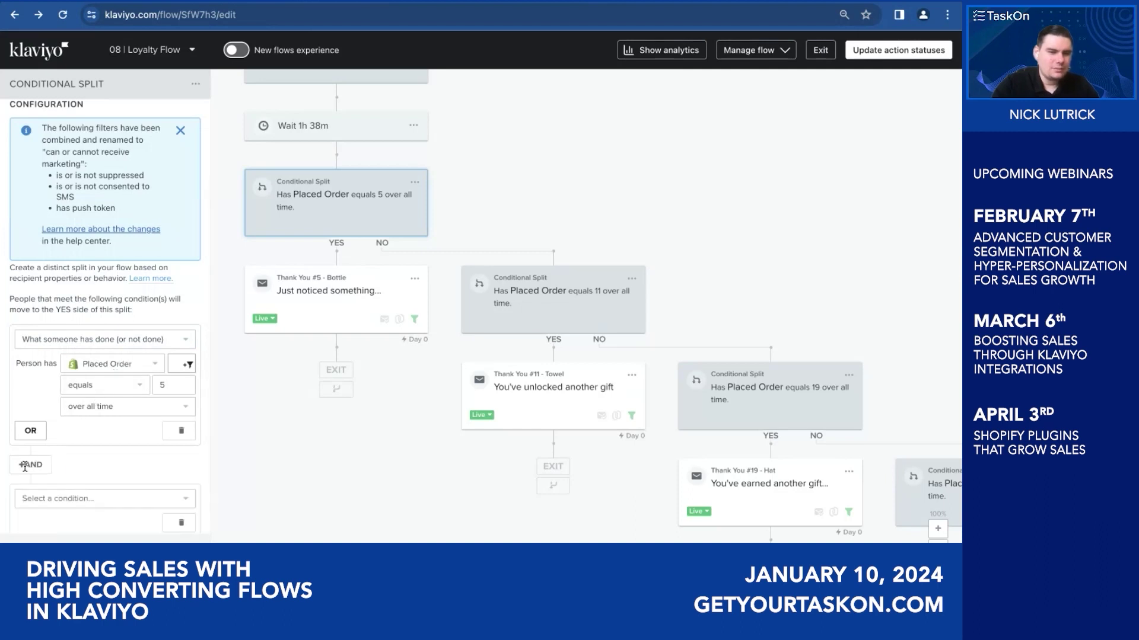
scroll(54, 474, down, 1)
click(66, 447)
click(65, 446)
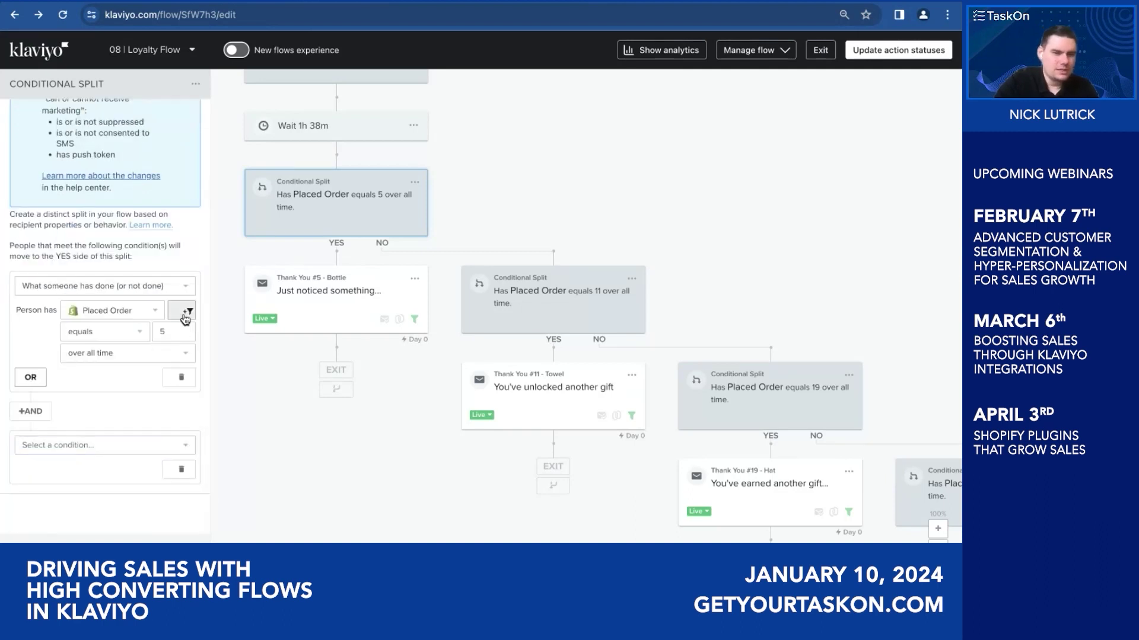
Step: Filter the split's Placed Order condition to orders where Collections contains BFF ACCESS
click(185, 311)
click(139, 332)
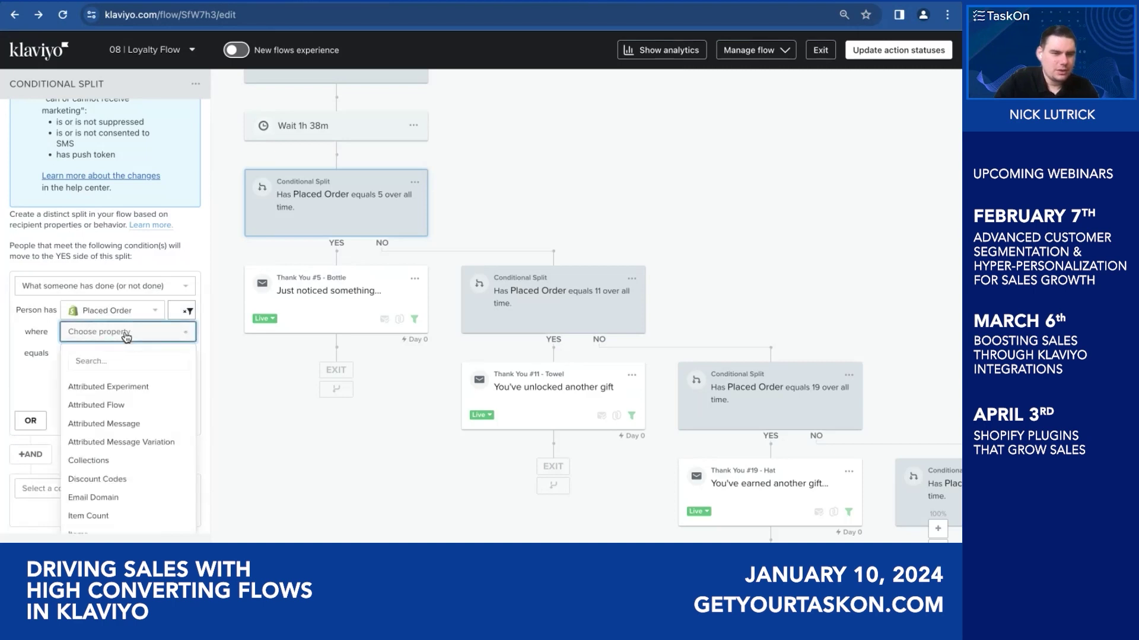
click(98, 459)
click(127, 331)
click(89, 455)
click(118, 353)
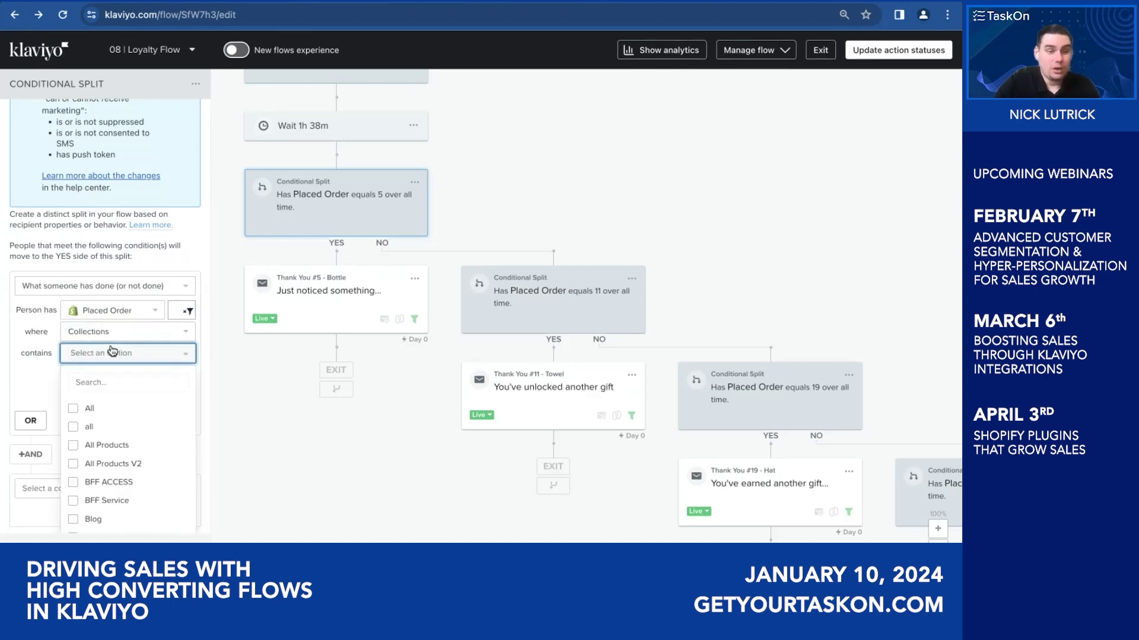
click(73, 483)
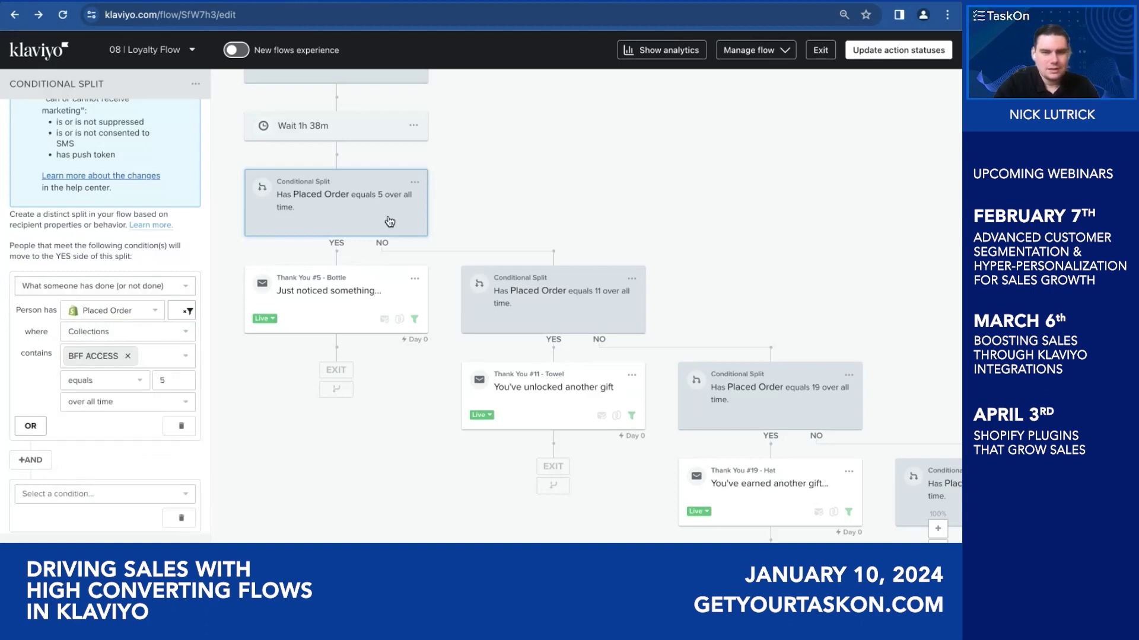